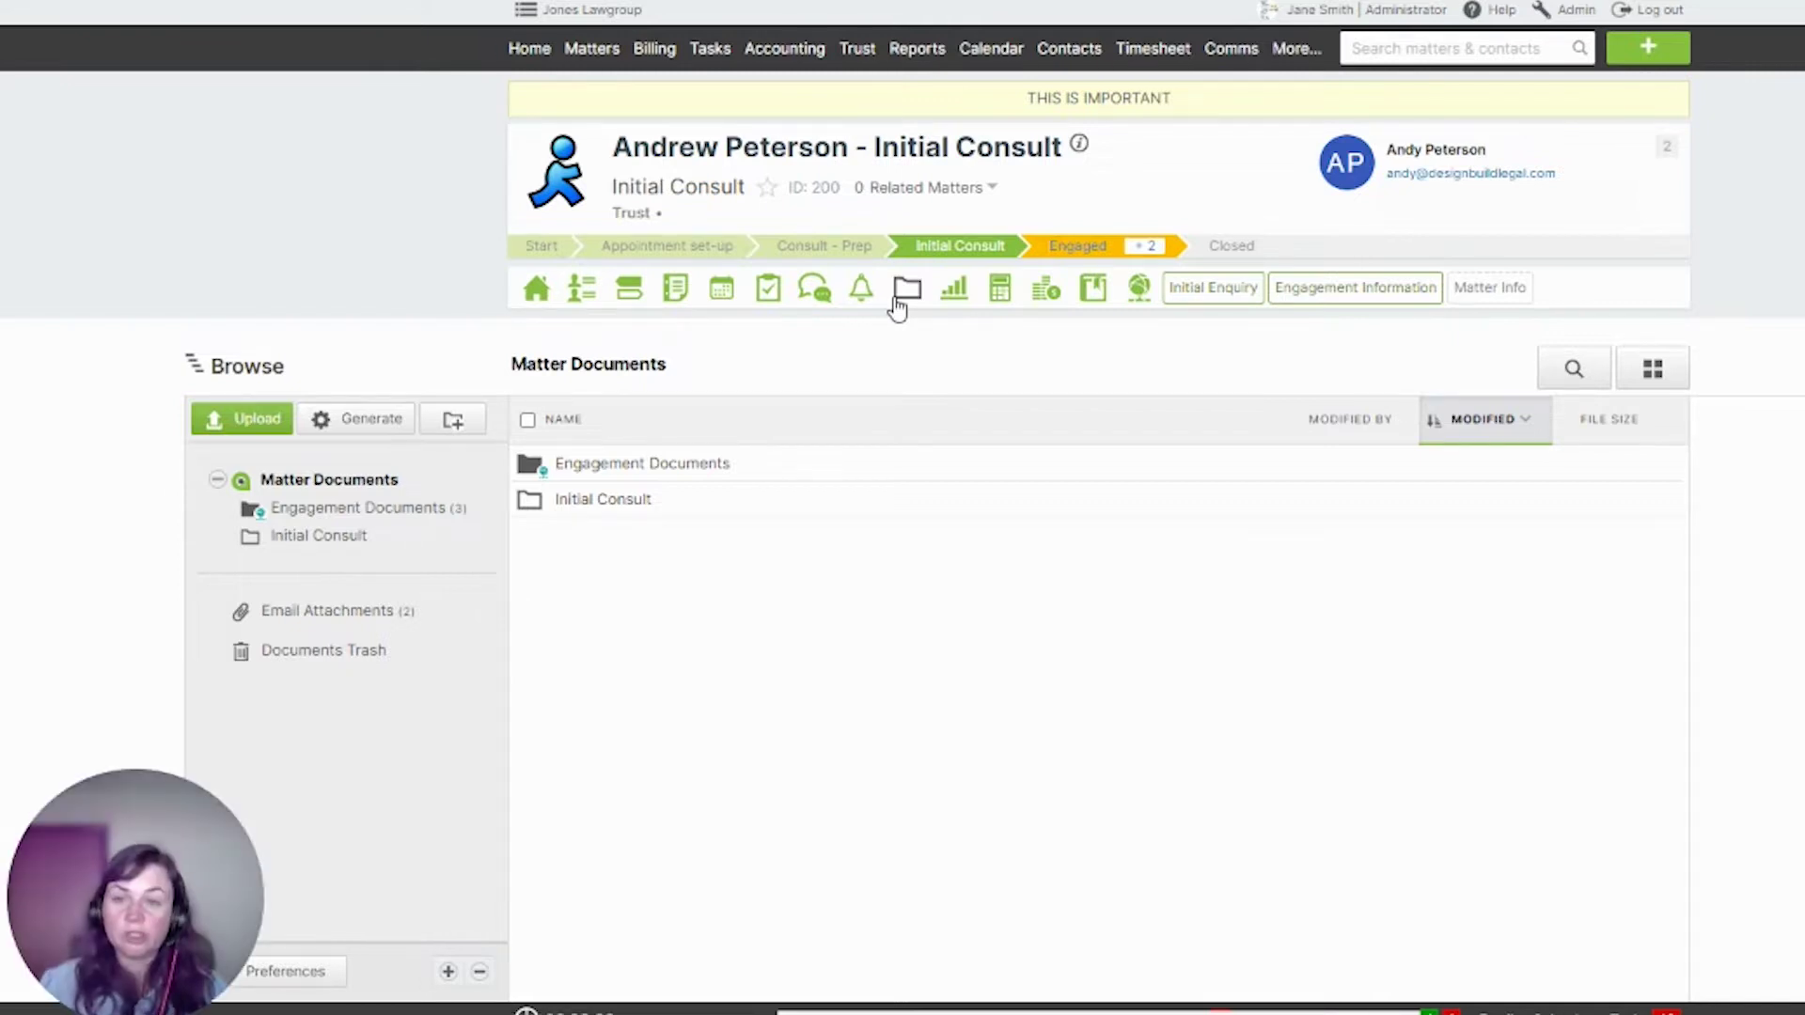
- Select the engagement document docx in the Engagement Documents folder and review the available ways to open it
{"action": "left_click", "coordinate": [407, 510]}
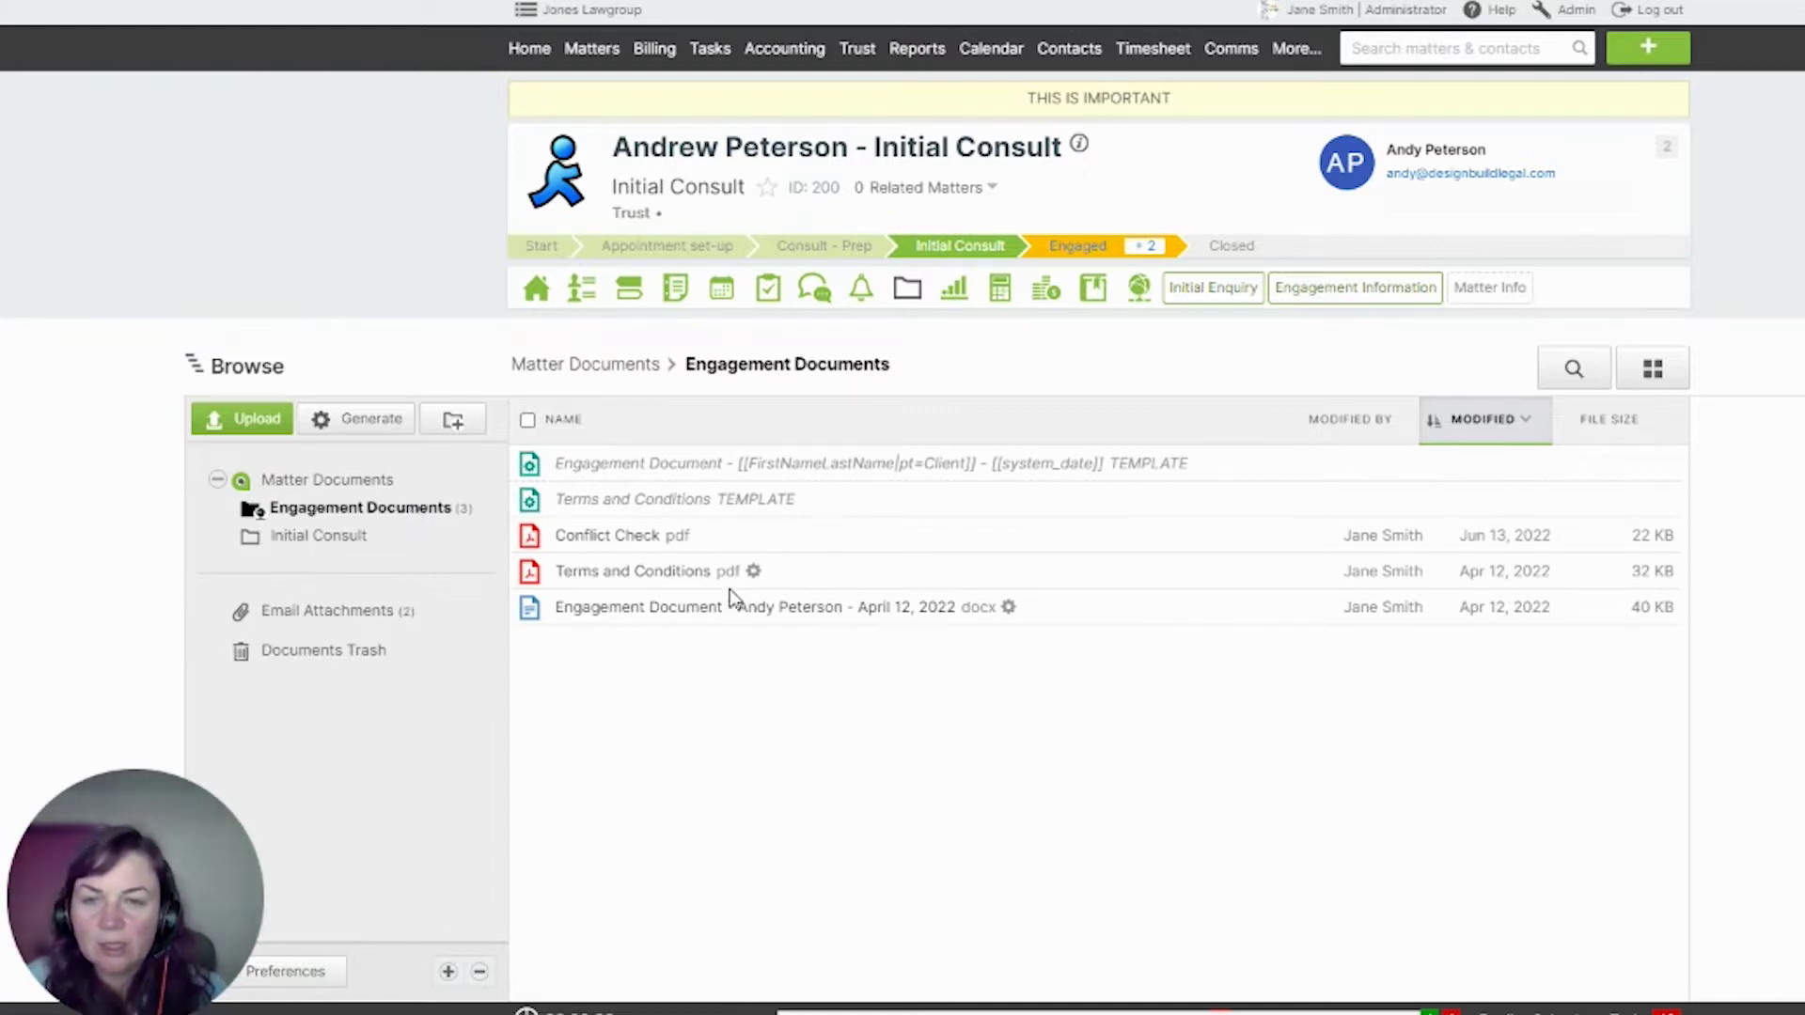
{"action": "left_click", "coordinate": [733, 607]}
{"action": "left_click", "coordinate": [775, 363]}
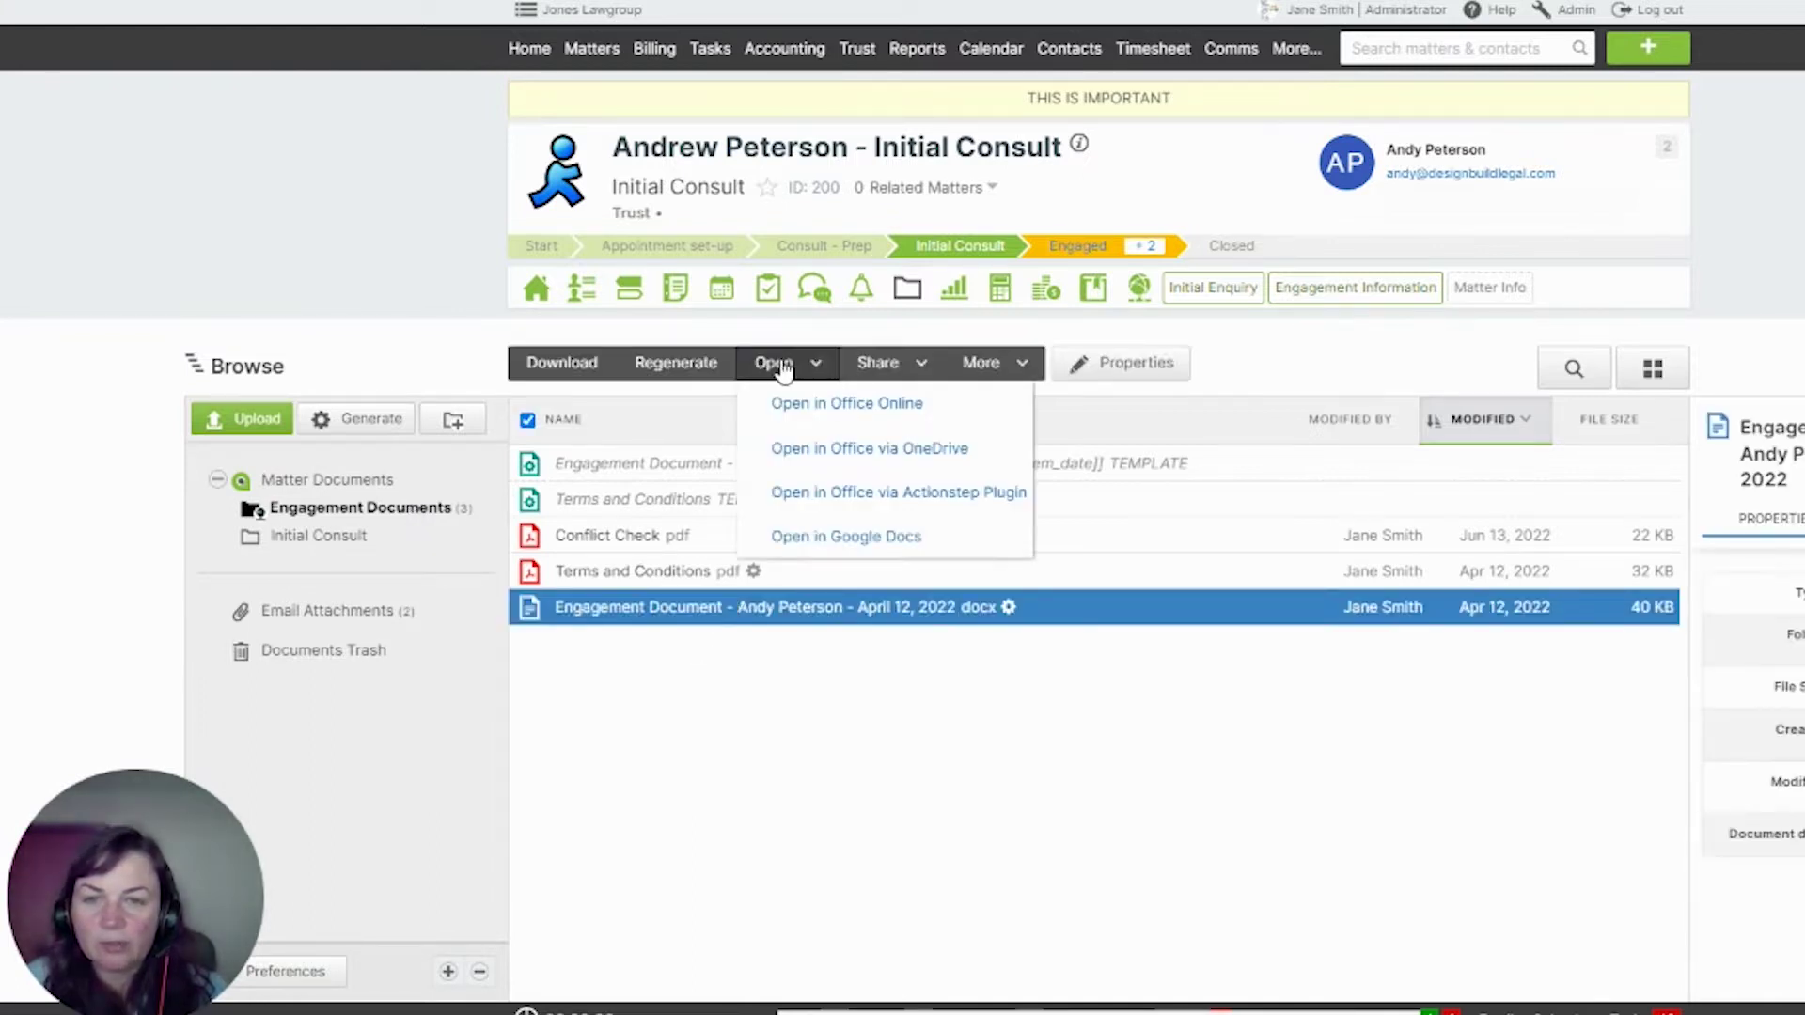
{"action": "mouse_move", "coordinate": [784, 363]}
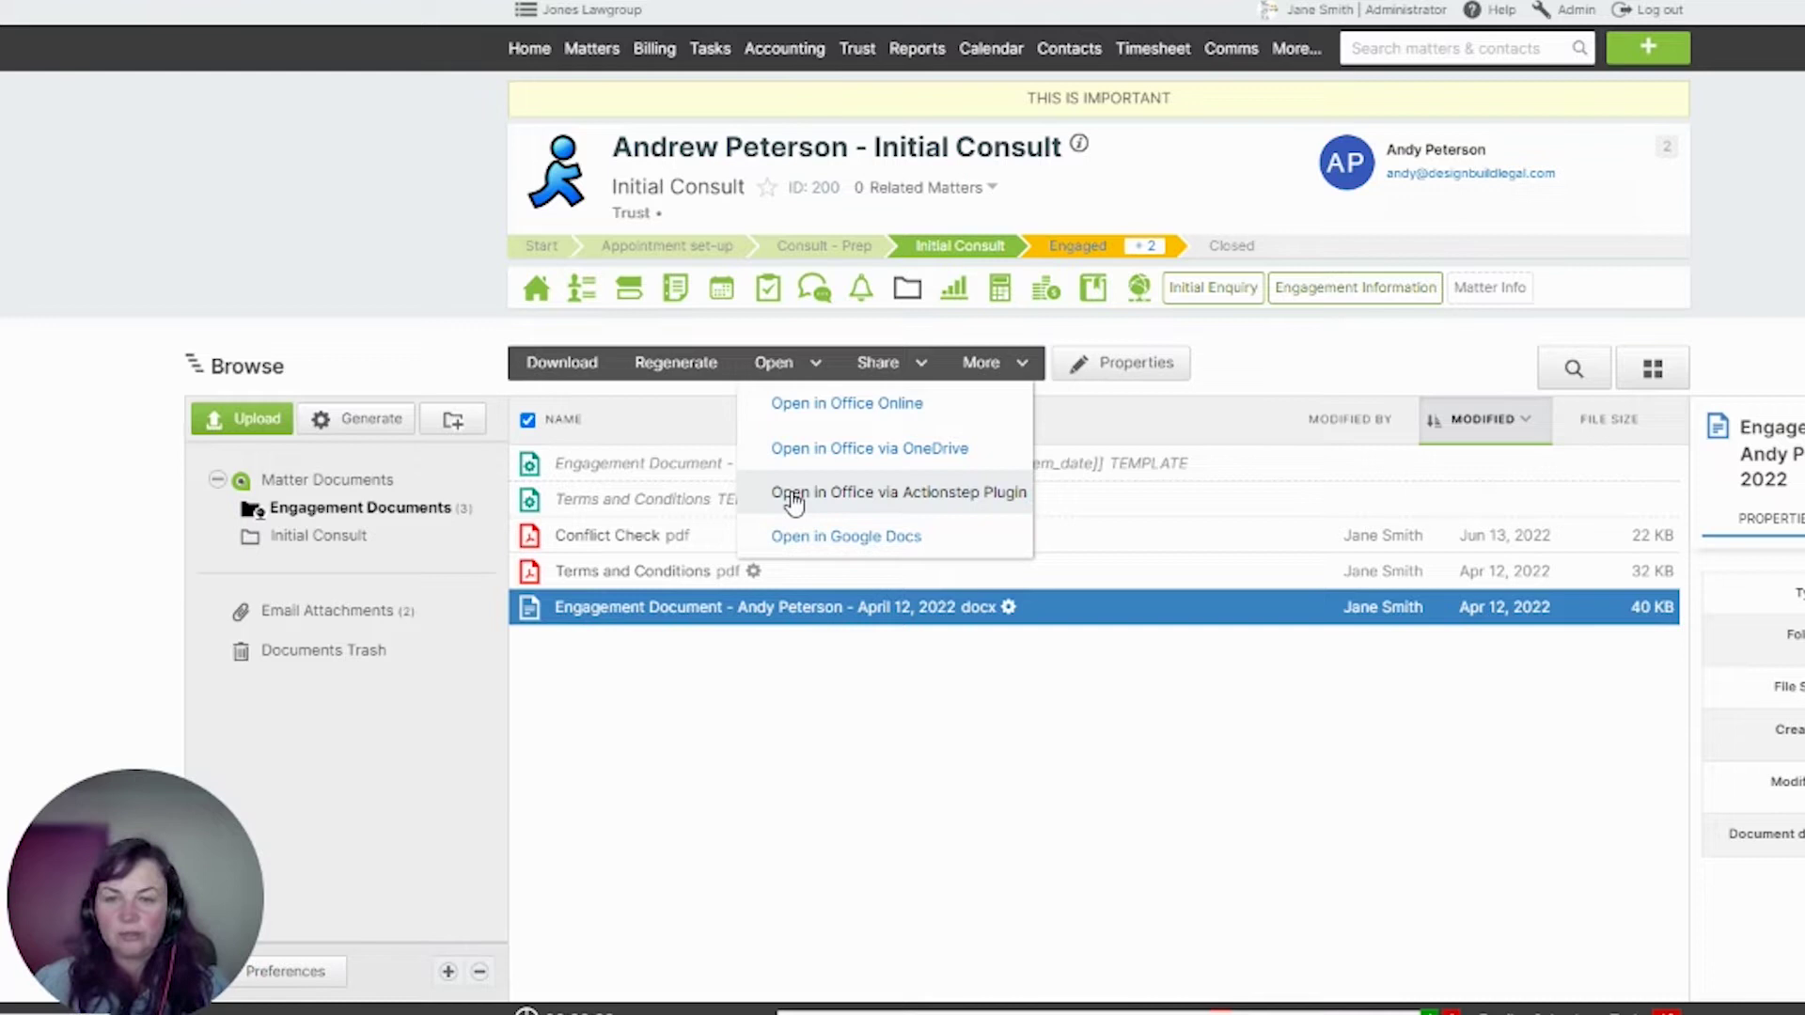
{"action": "left_click", "coordinate": [605, 722]}
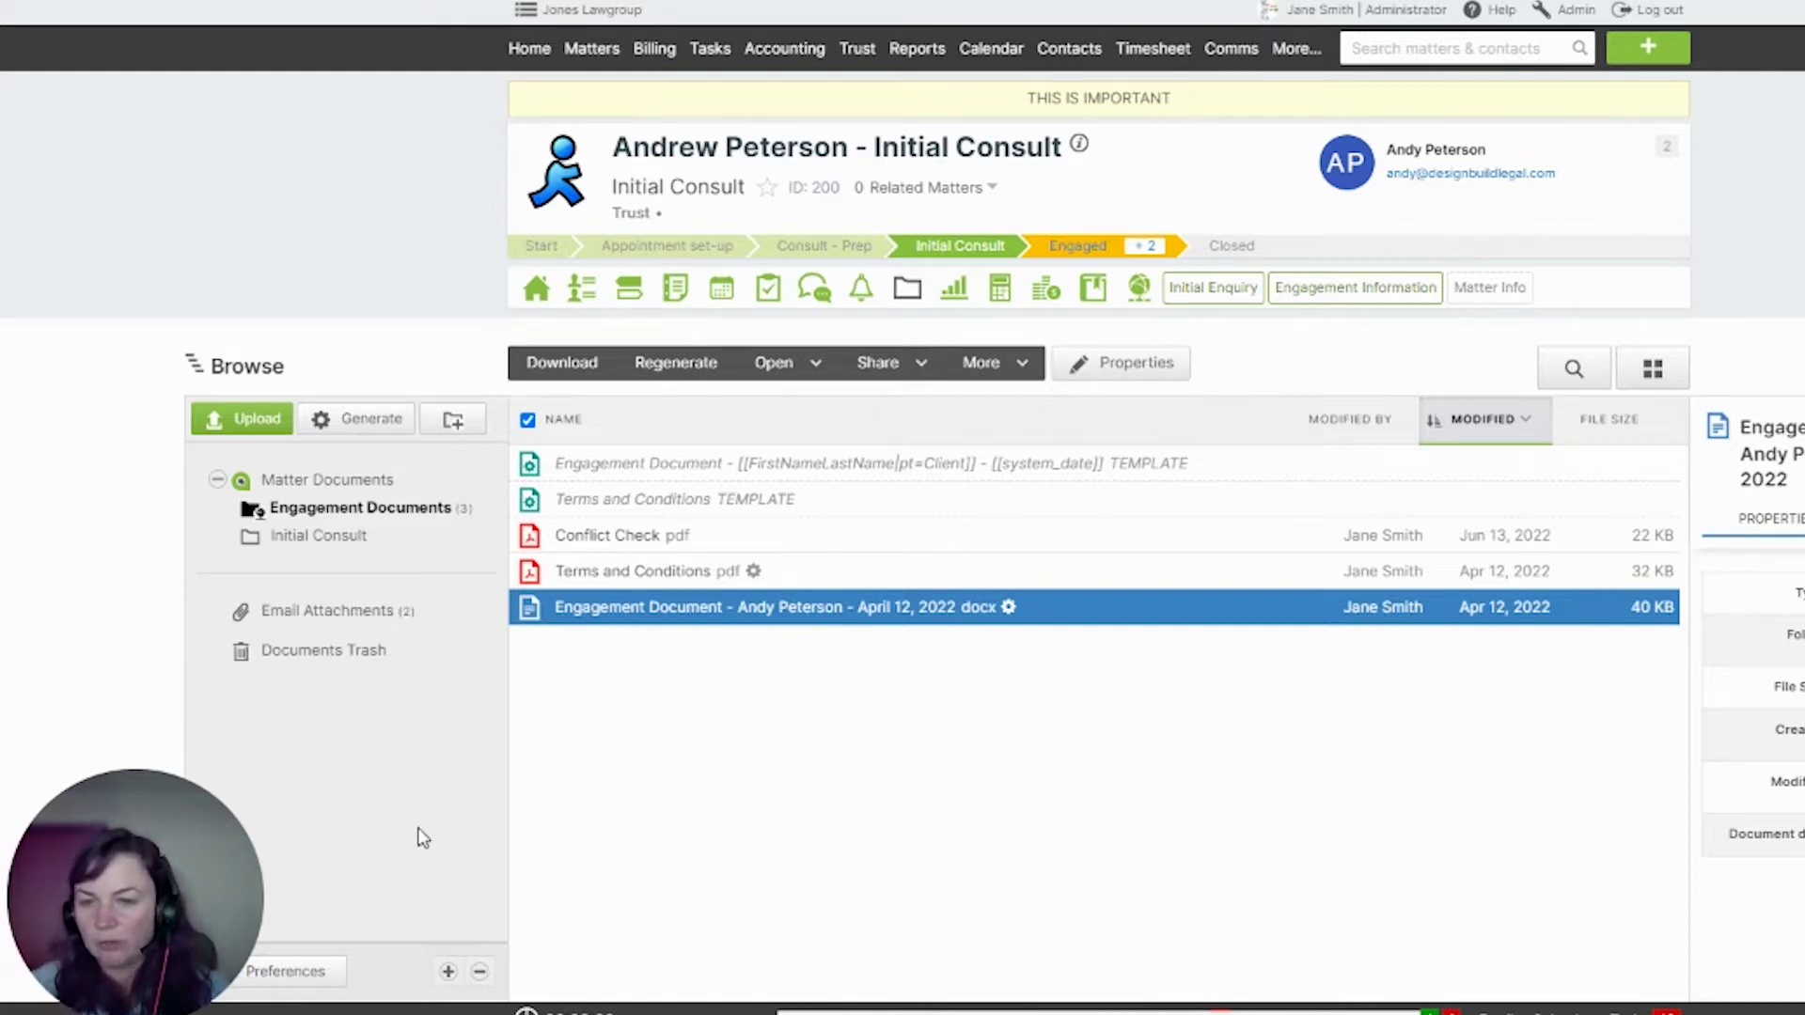
- Review the document preferences, including the File Checkout and Actionstep Plugin settings
{"action": "left_click", "coordinate": [298, 975]}
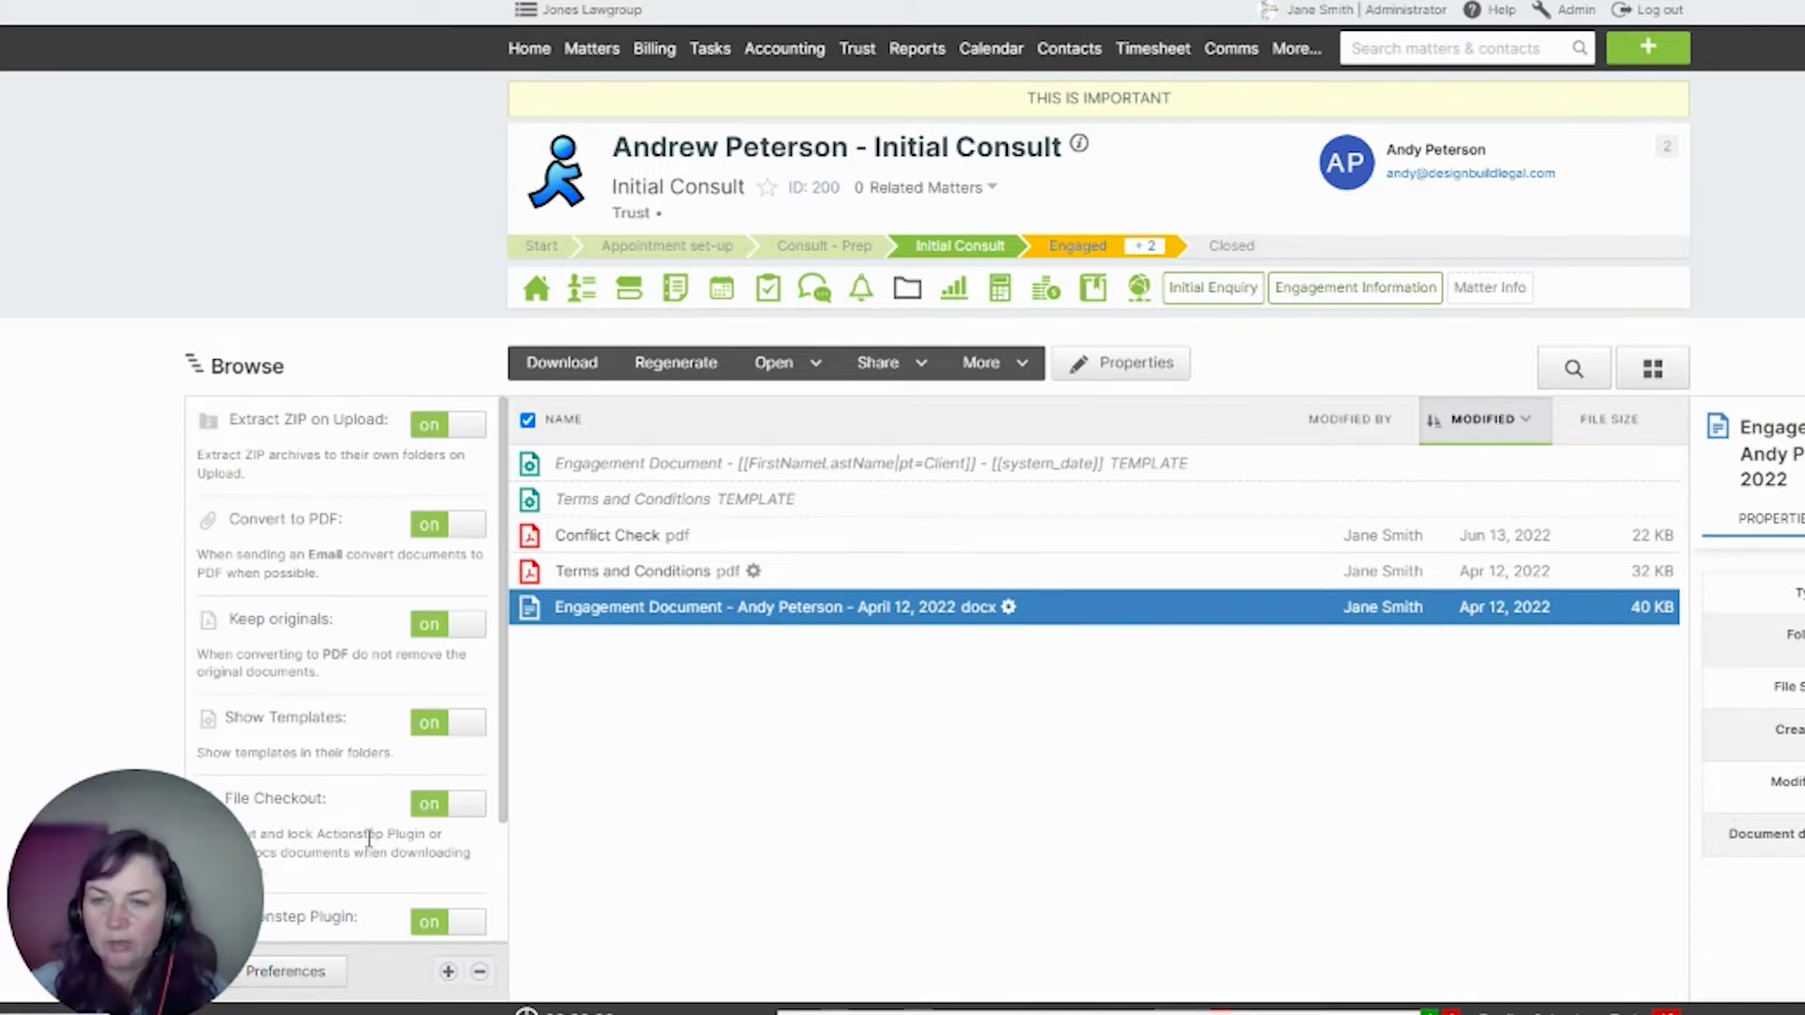
{"action": "scroll", "coordinate": [369, 835], "scroll_direction": "down", "scroll_amount": 2}
{"action": "scroll", "coordinate": [368, 835], "scroll_direction": "down", "scroll_amount": 1}
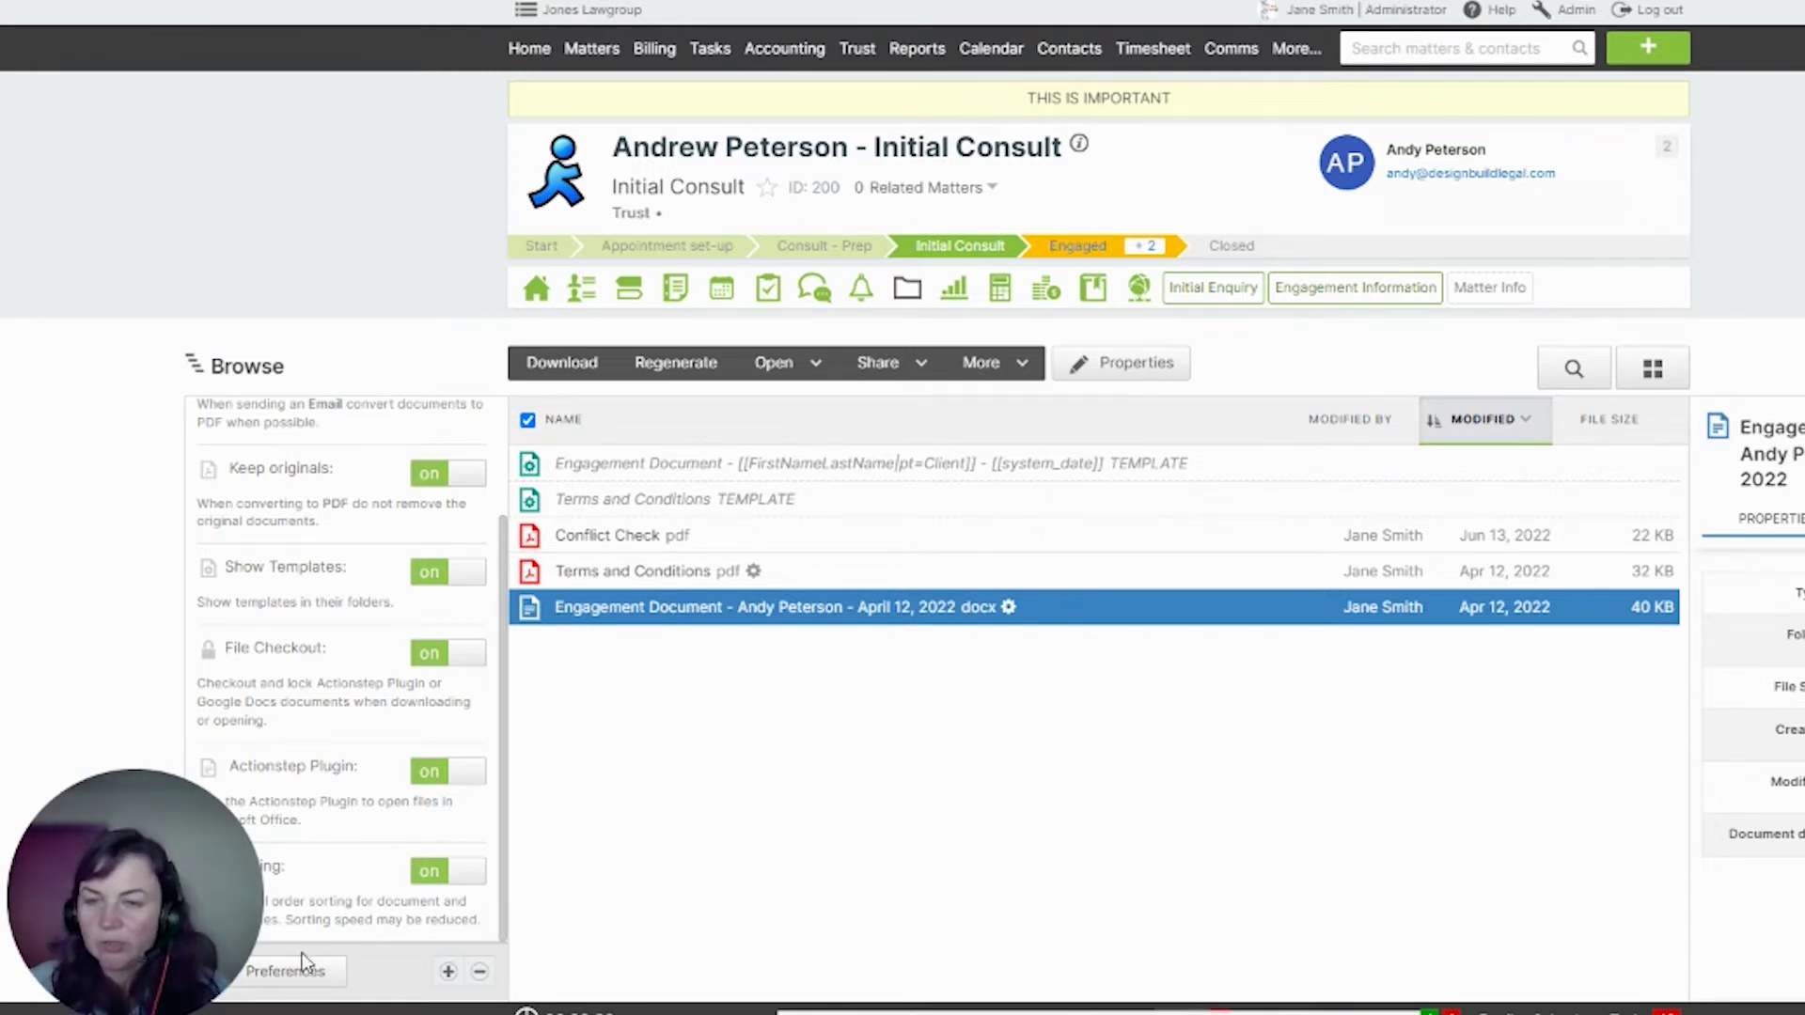
{"action": "left_click", "coordinate": [316, 973]}
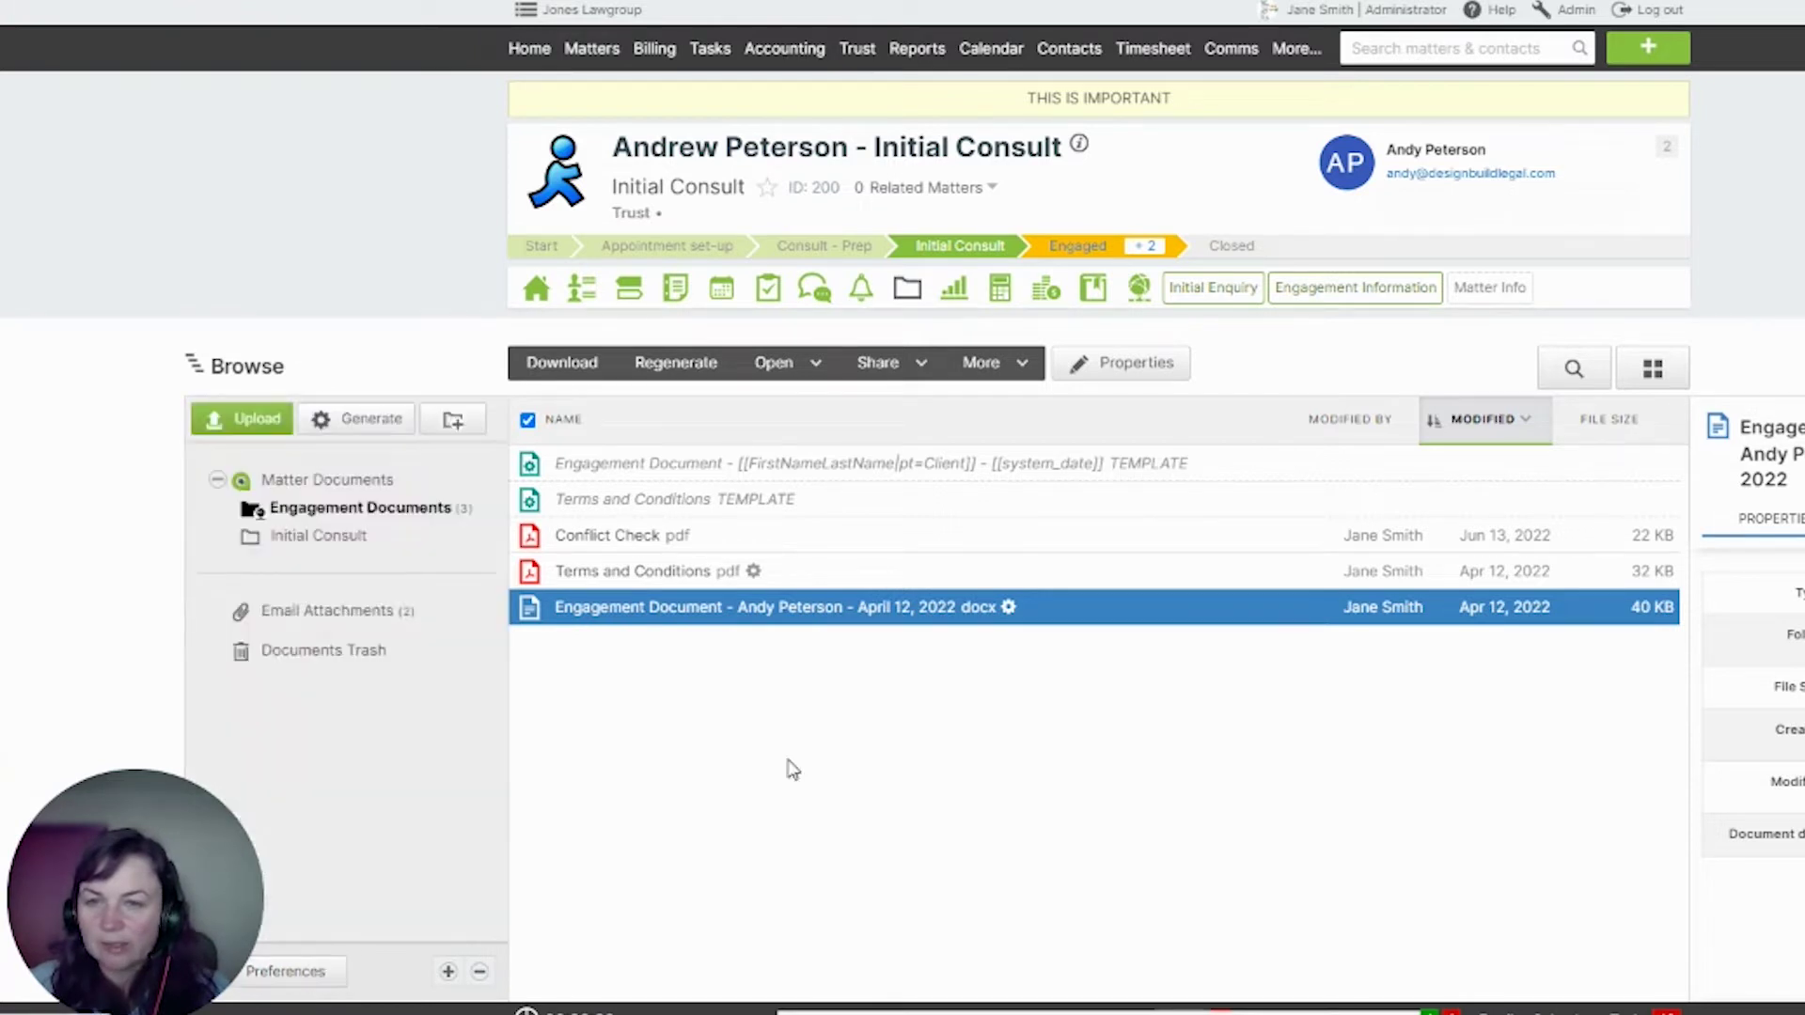
- Open the selected engagement document in Office via the Actionstep Plugin, checking it out with the default check-in time
{"action": "left_click", "coordinate": [805, 365]}
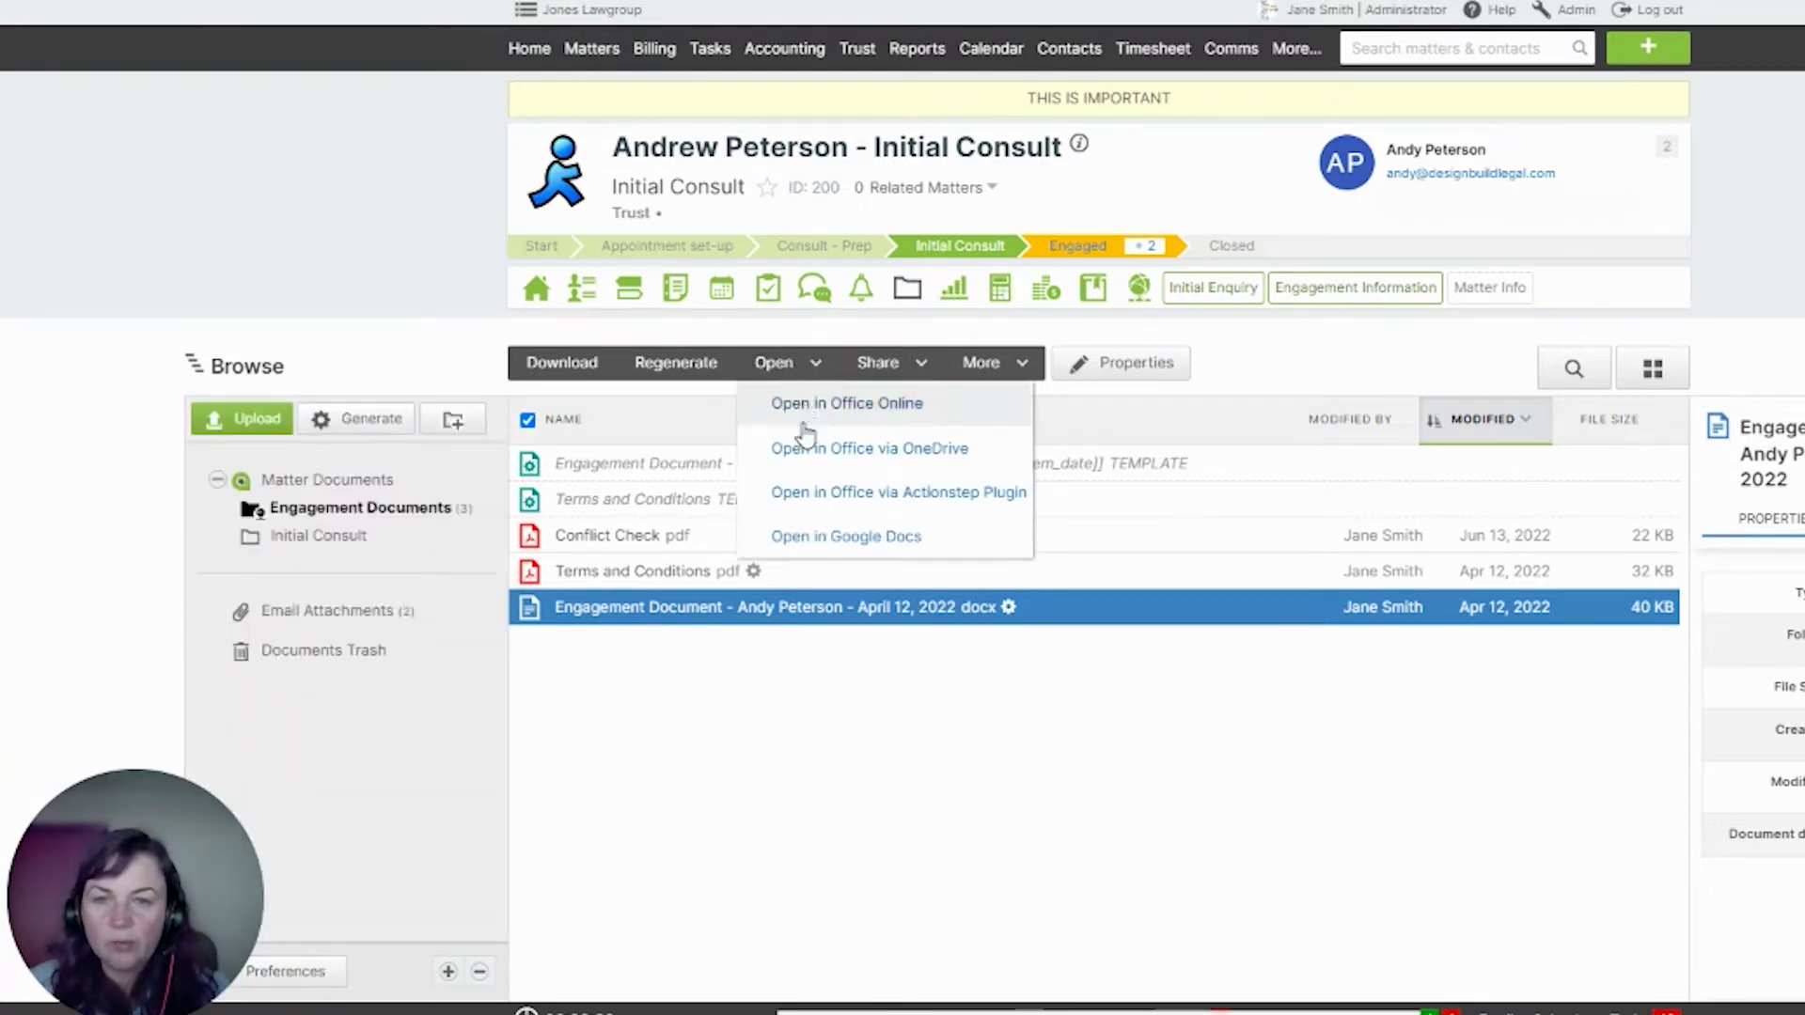
{"action": "left_click", "coordinate": [806, 494]}
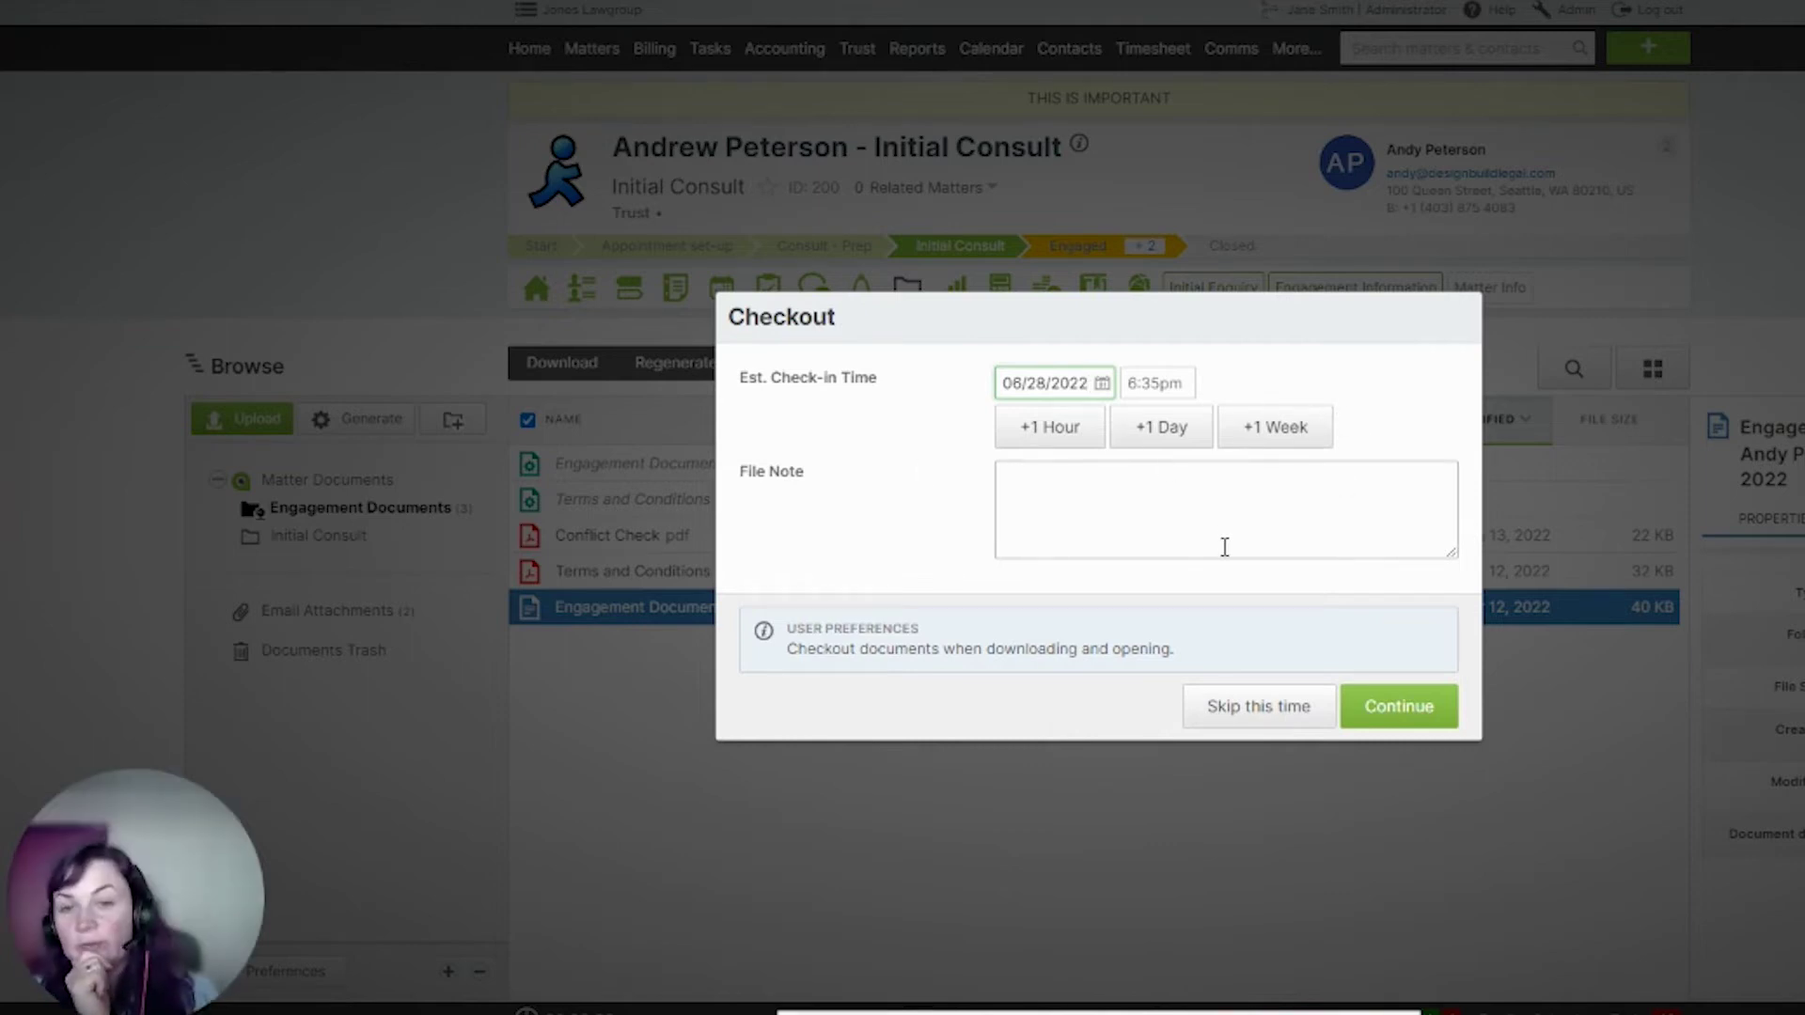
{"action": "left_click", "coordinate": [1414, 707]}
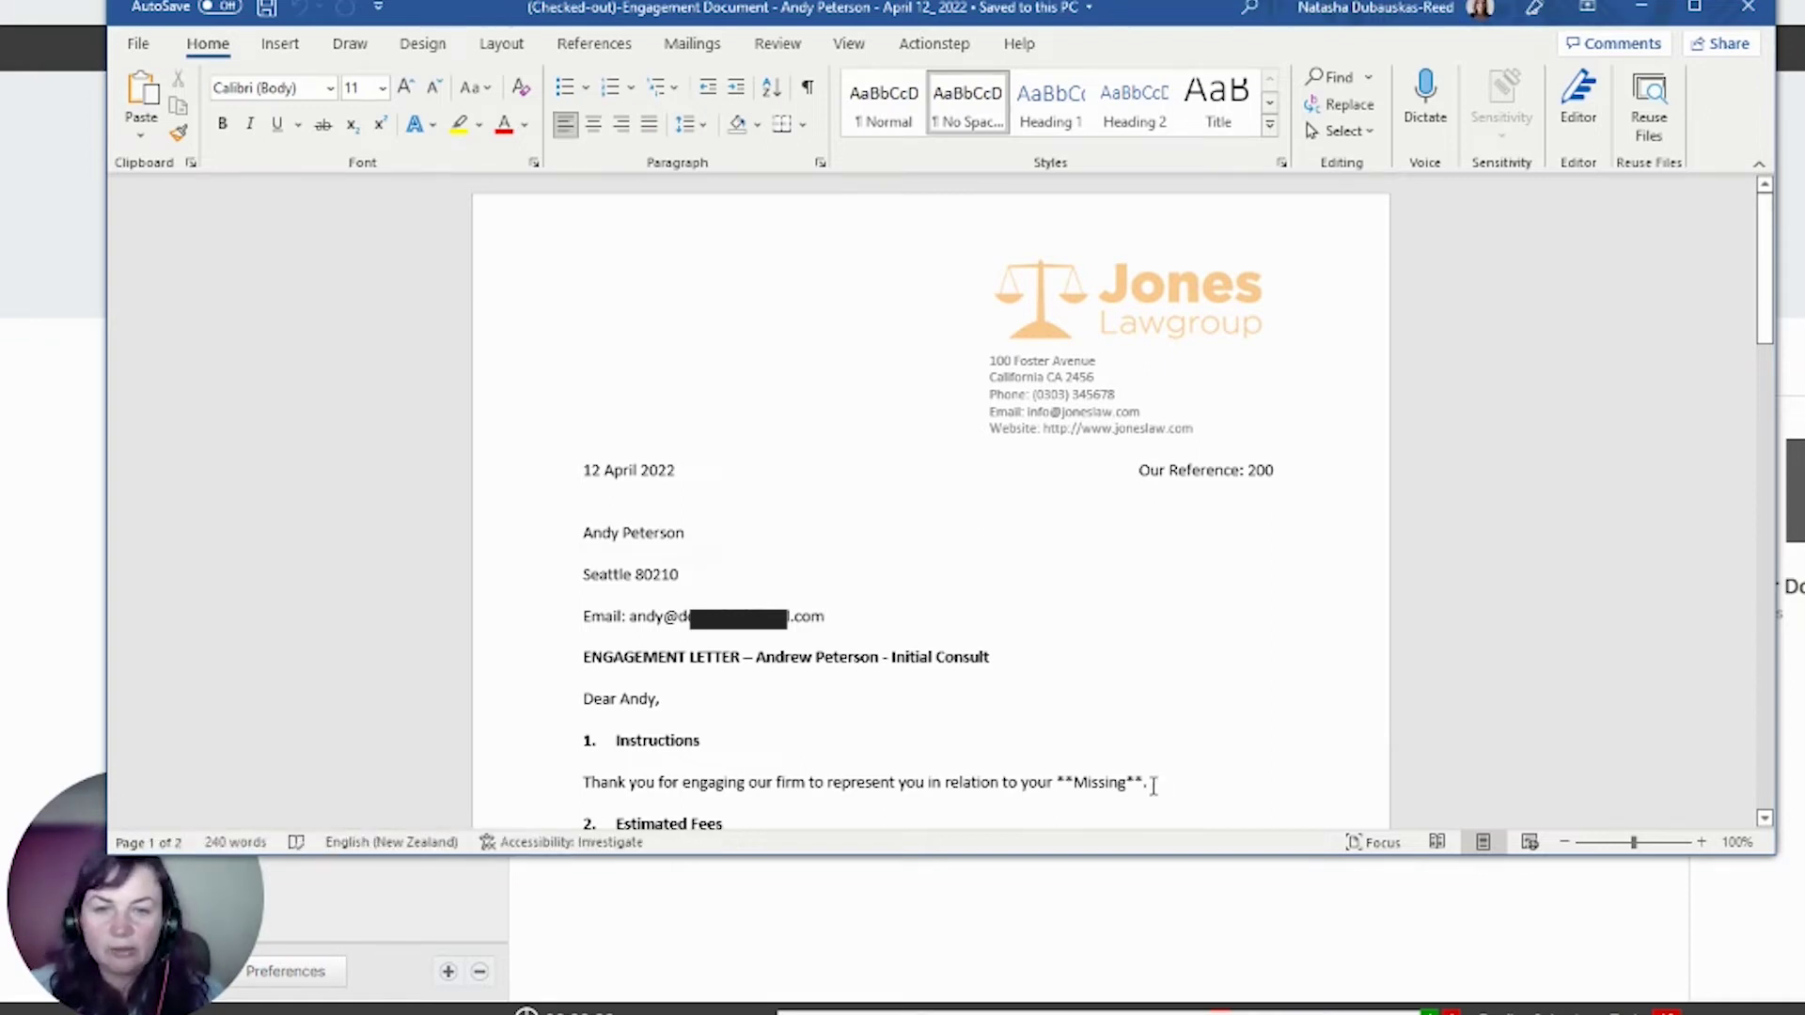
- Replace the "**Missing**" placeholder in the Instructions paragraph with "Immigration Matter" and save the letter to Actionstep
{"action": "left_click", "coordinate": [1138, 782]}
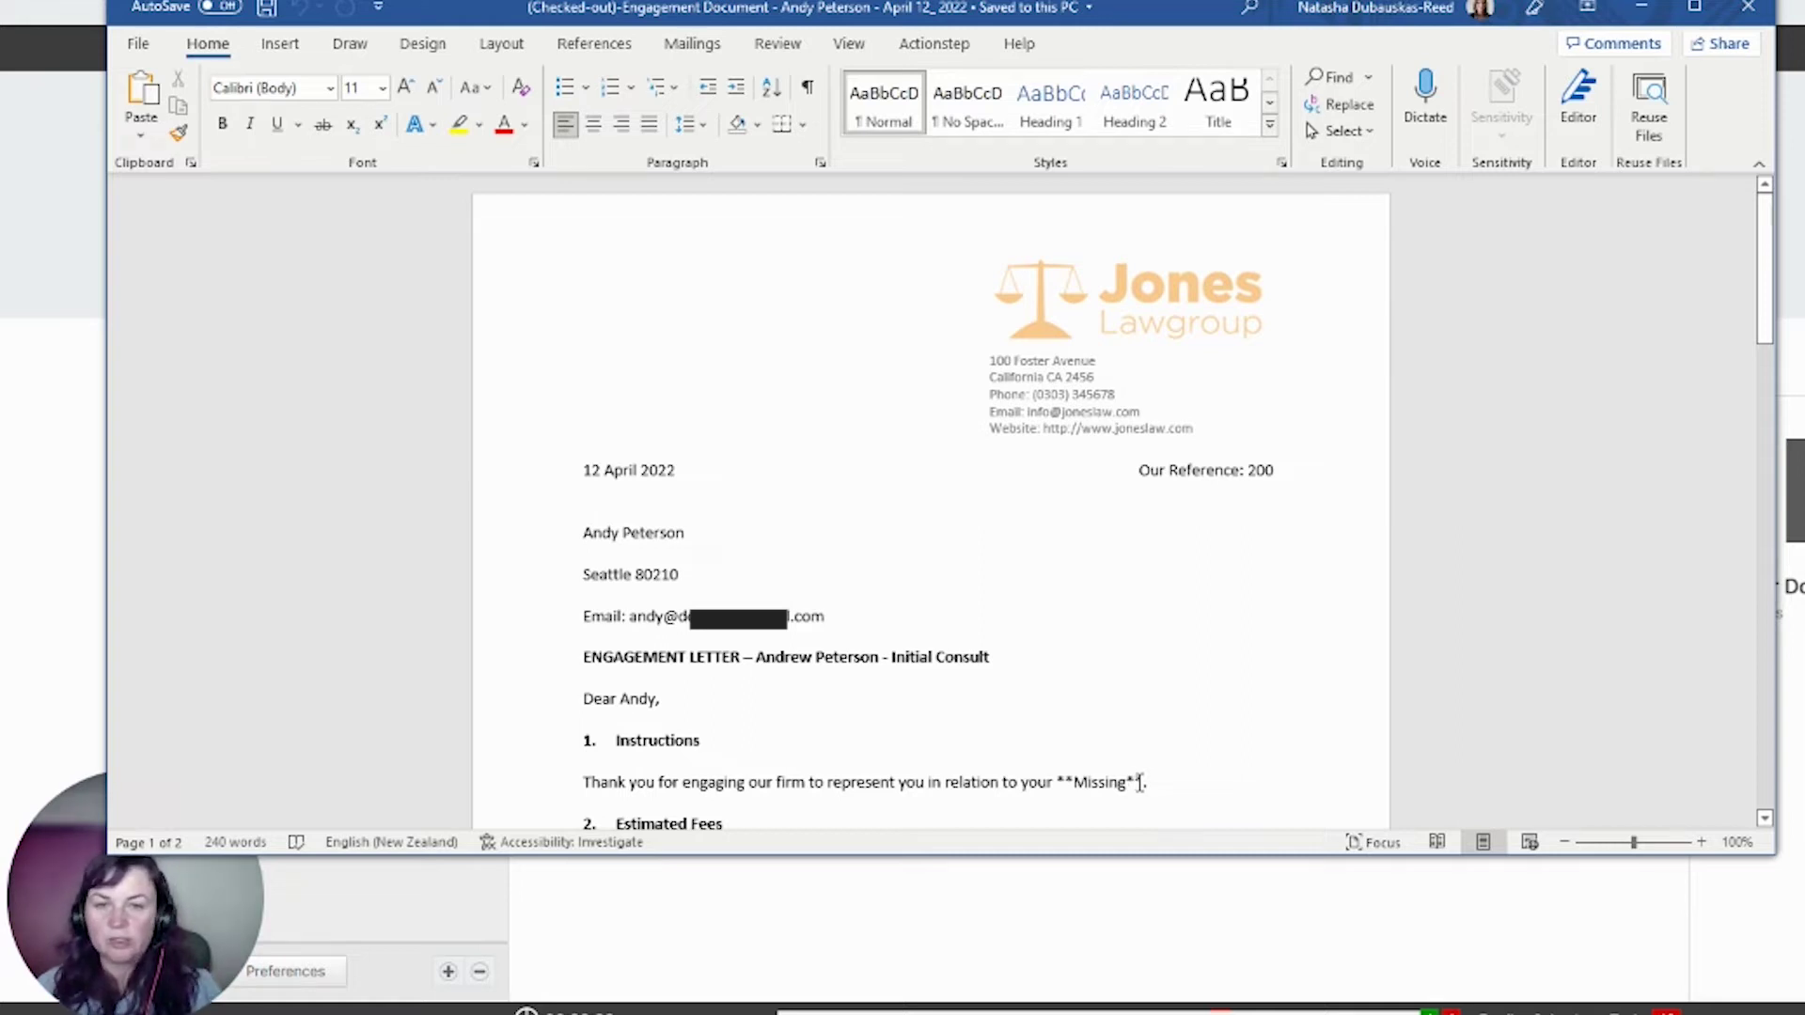
{"action": "key", "text": "BackSpace"}
{"action": "key", "text": "BackSpace"}
{"action": "key", "text": "BackSpace"}
{"action": "key", "text": "BackSpace"}
{"action": "key", "text": "BackSpace"}
{"action": "key", "text": "BackSpace"}
{"action": "key", "text": "BackSpace"}
{"action": "key", "text": "BackSpace"}
{"action": "key", "text": "BackSpace"}
{"action": "key", "text": "BackSpace"}
{"action": "key", "text": "BackSpace"}
{"action": "key", "text": "BackSpace"}
{"action": "type", "text": "Immigration"}
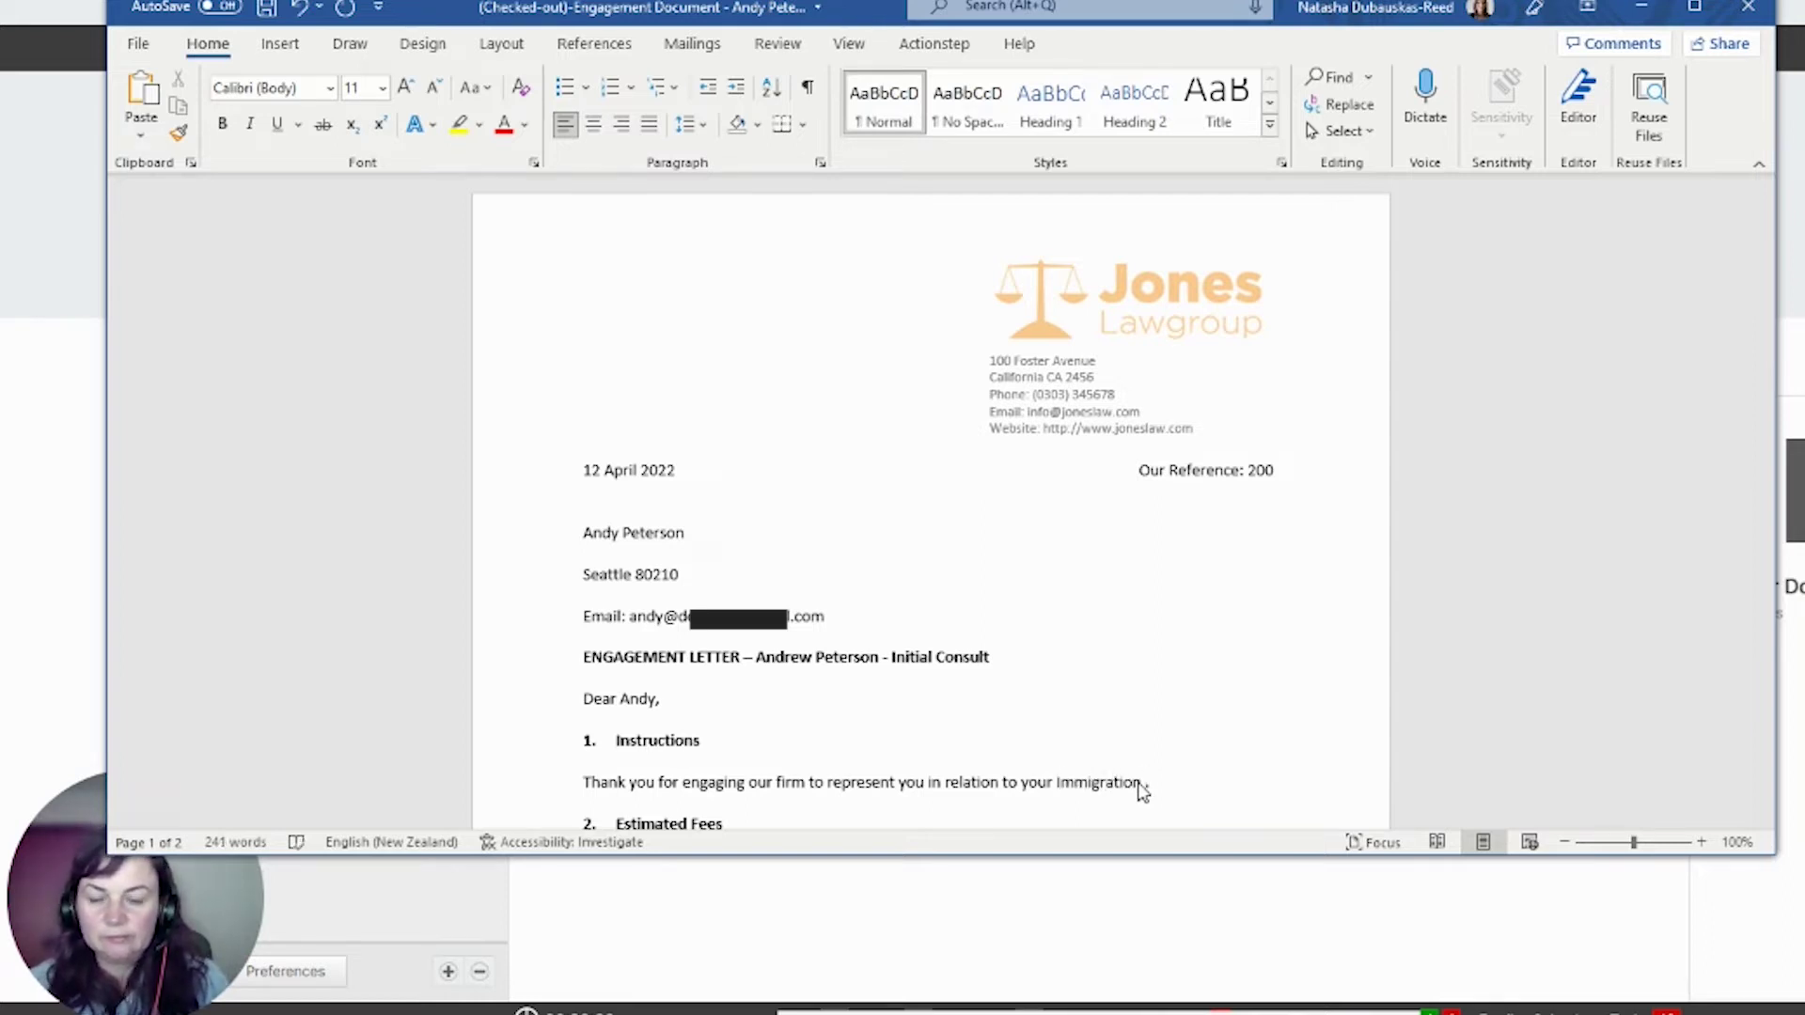
{"action": "type", "text": " Matter."}
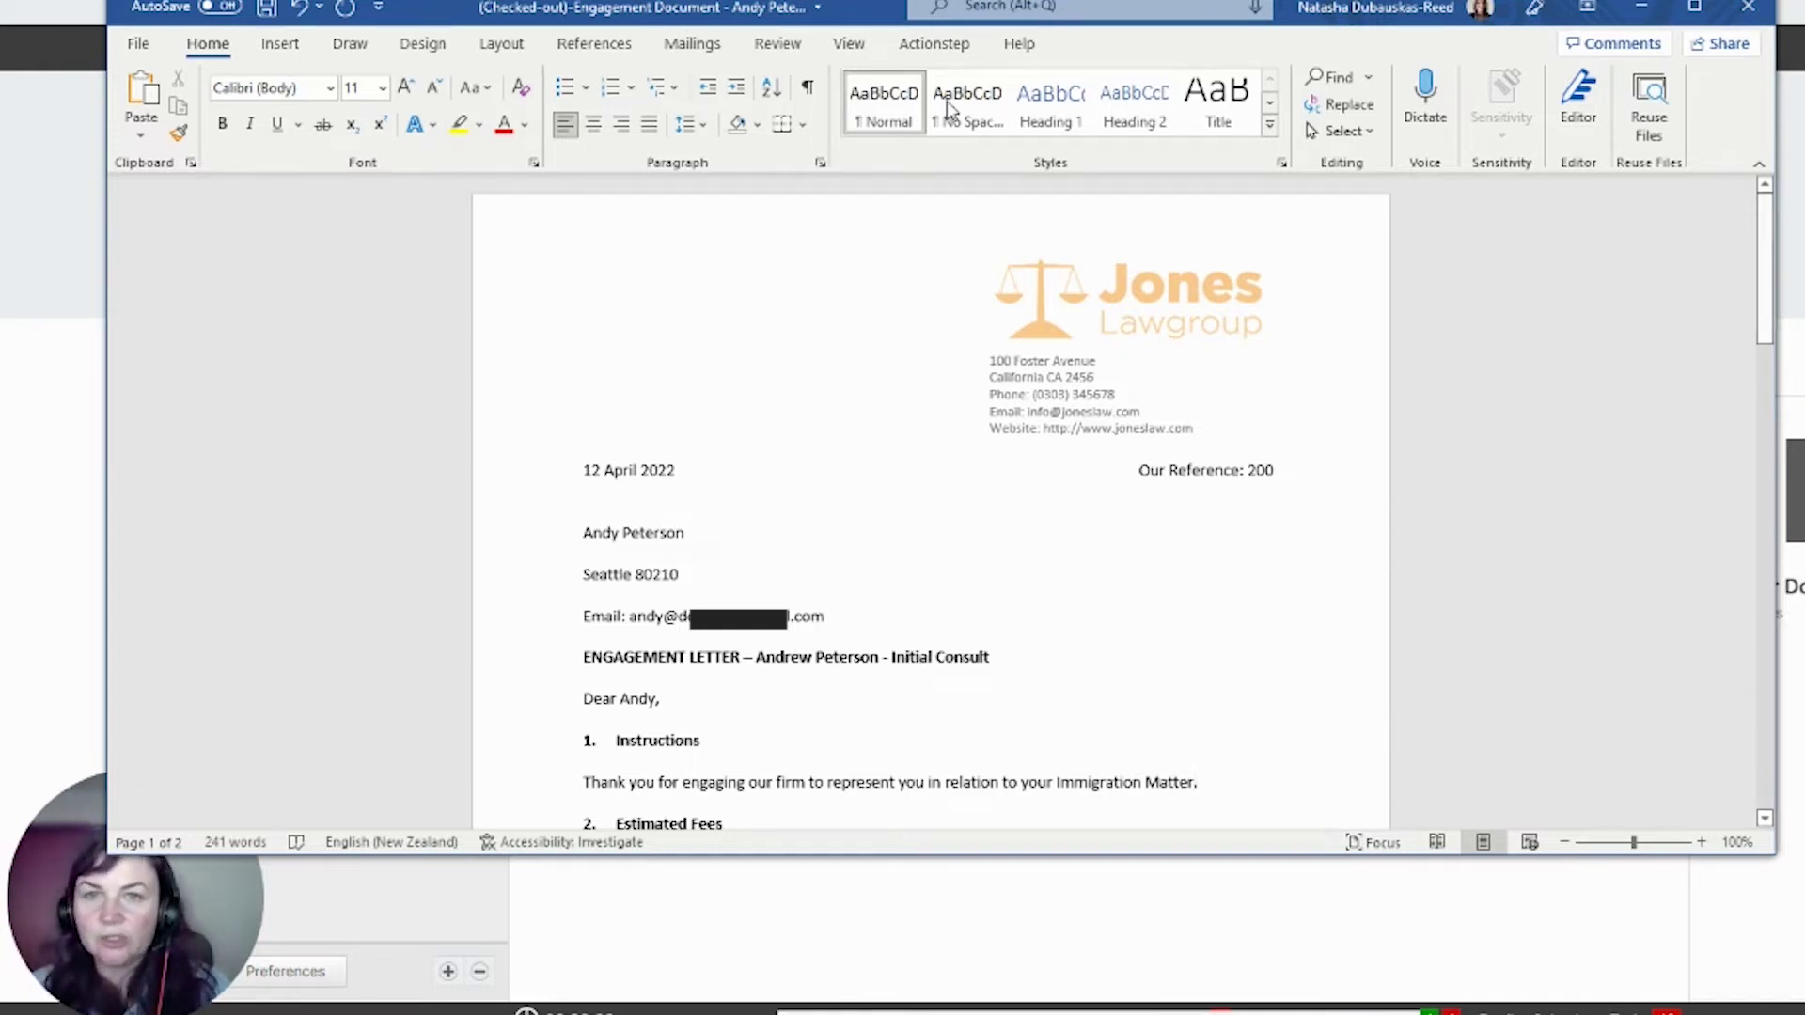
{"action": "left_click", "coordinate": [965, 48]}
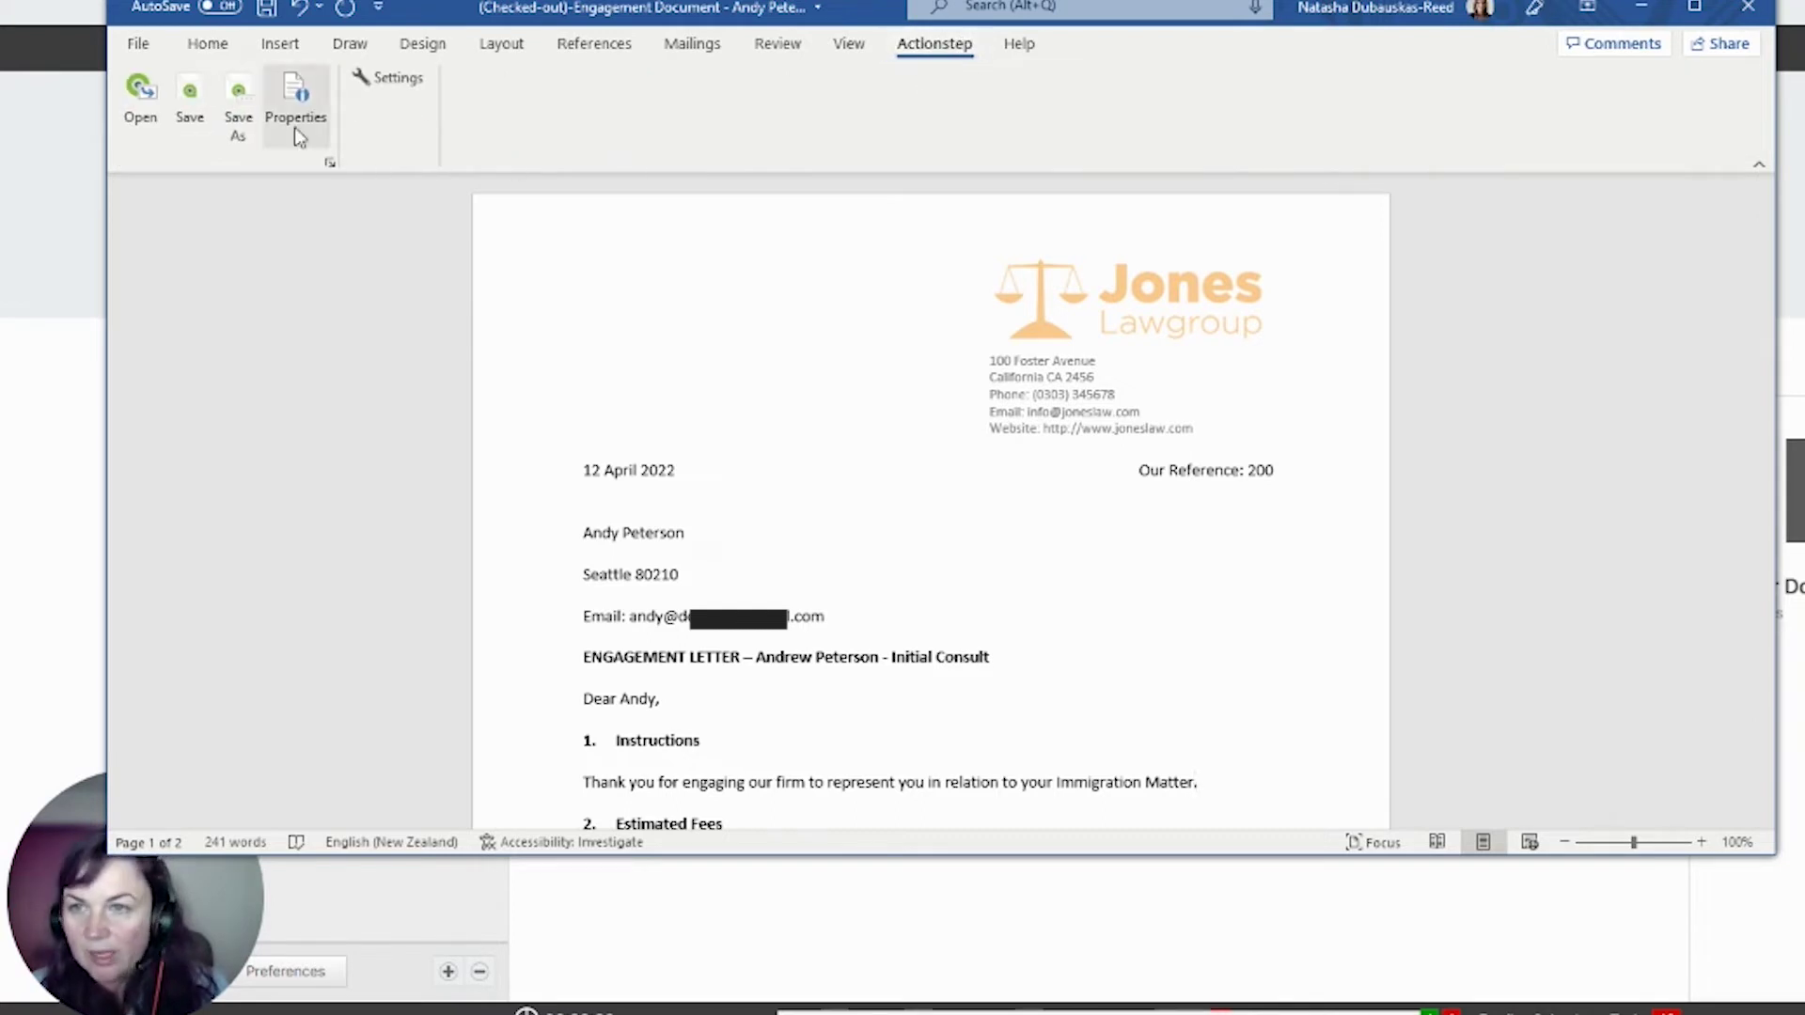
{"action": "left_click", "coordinate": [189, 111]}
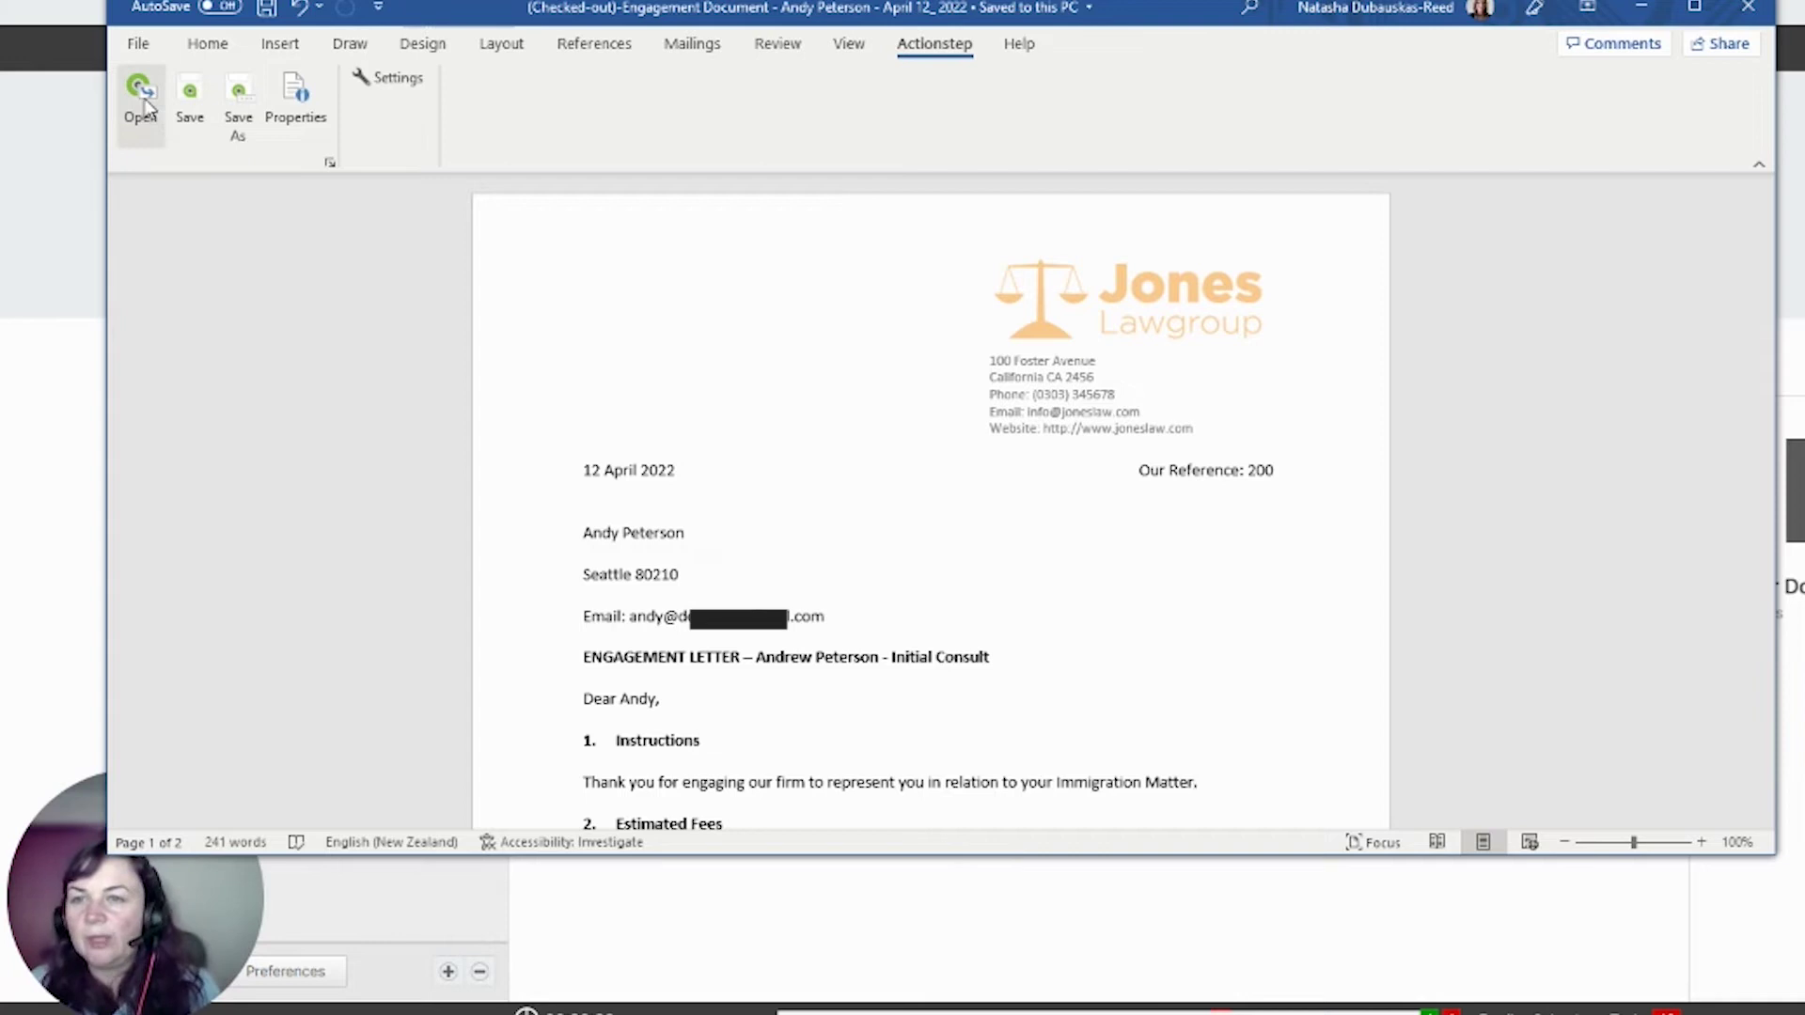
- Search Actionstep for matter 20 from within Word and browse its document folders without opening a file
{"action": "left_click", "coordinate": [143, 103]}
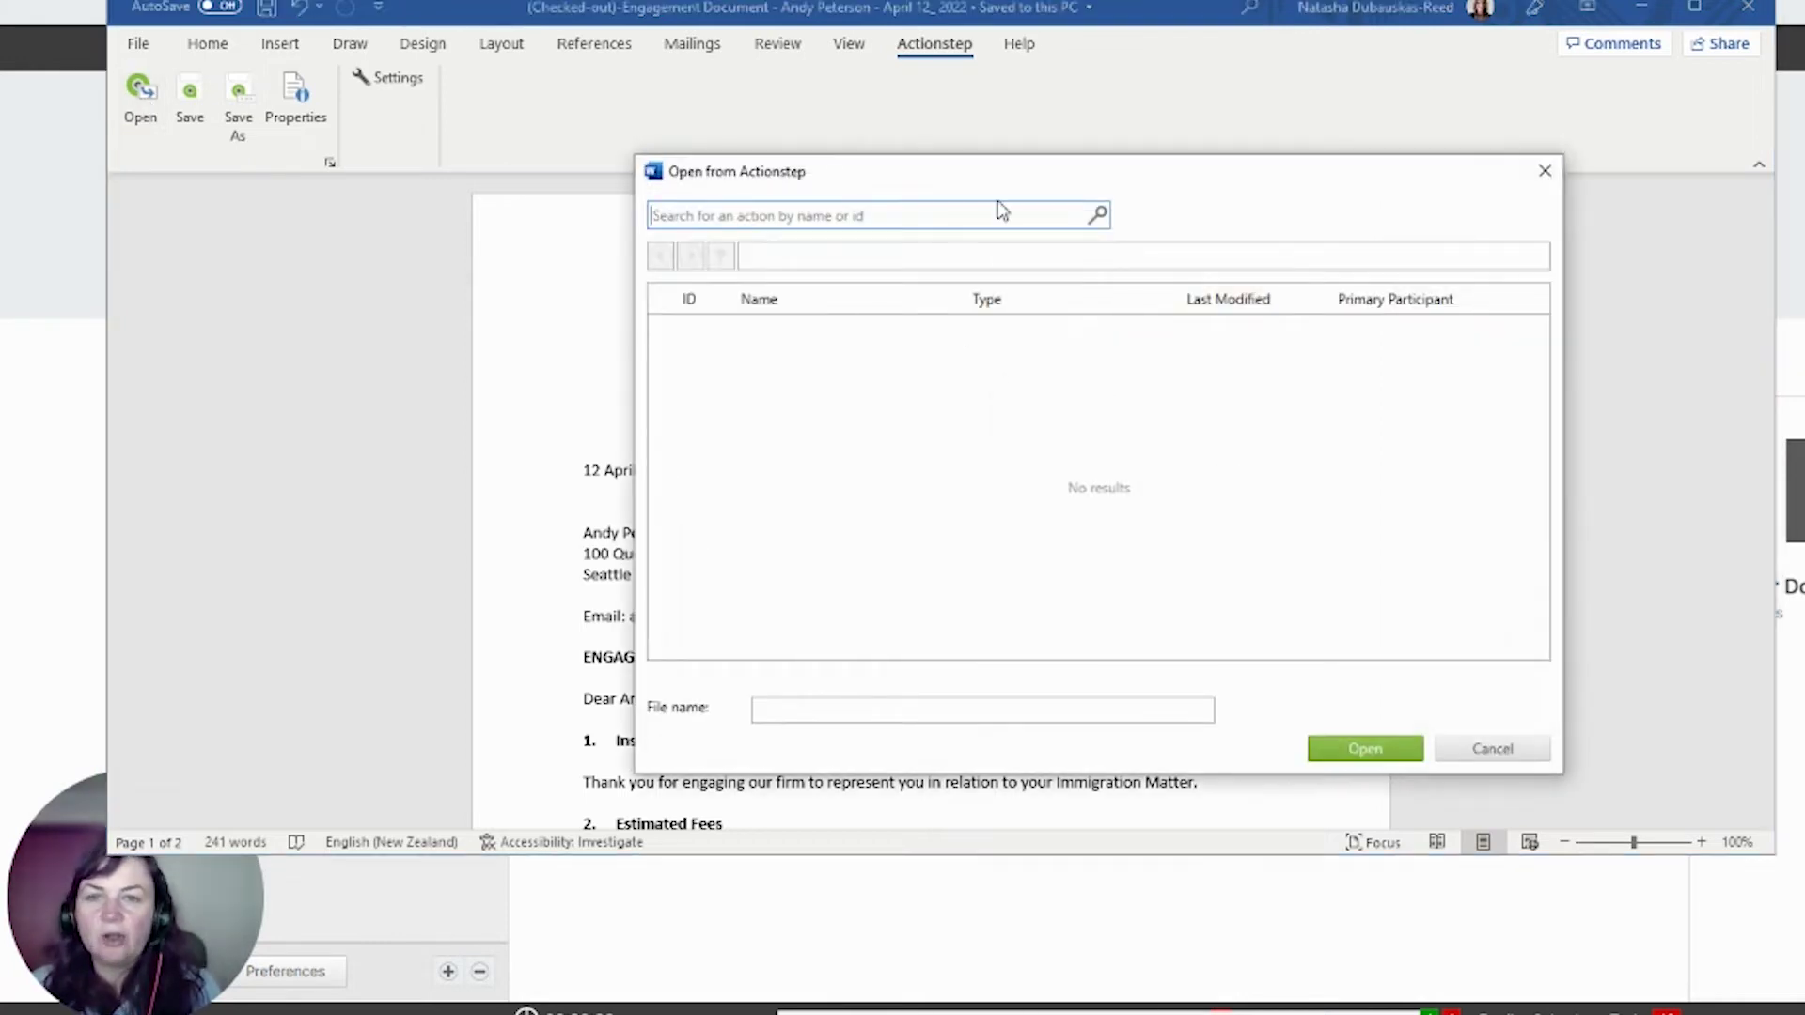
{"action": "type", "text": "20"}
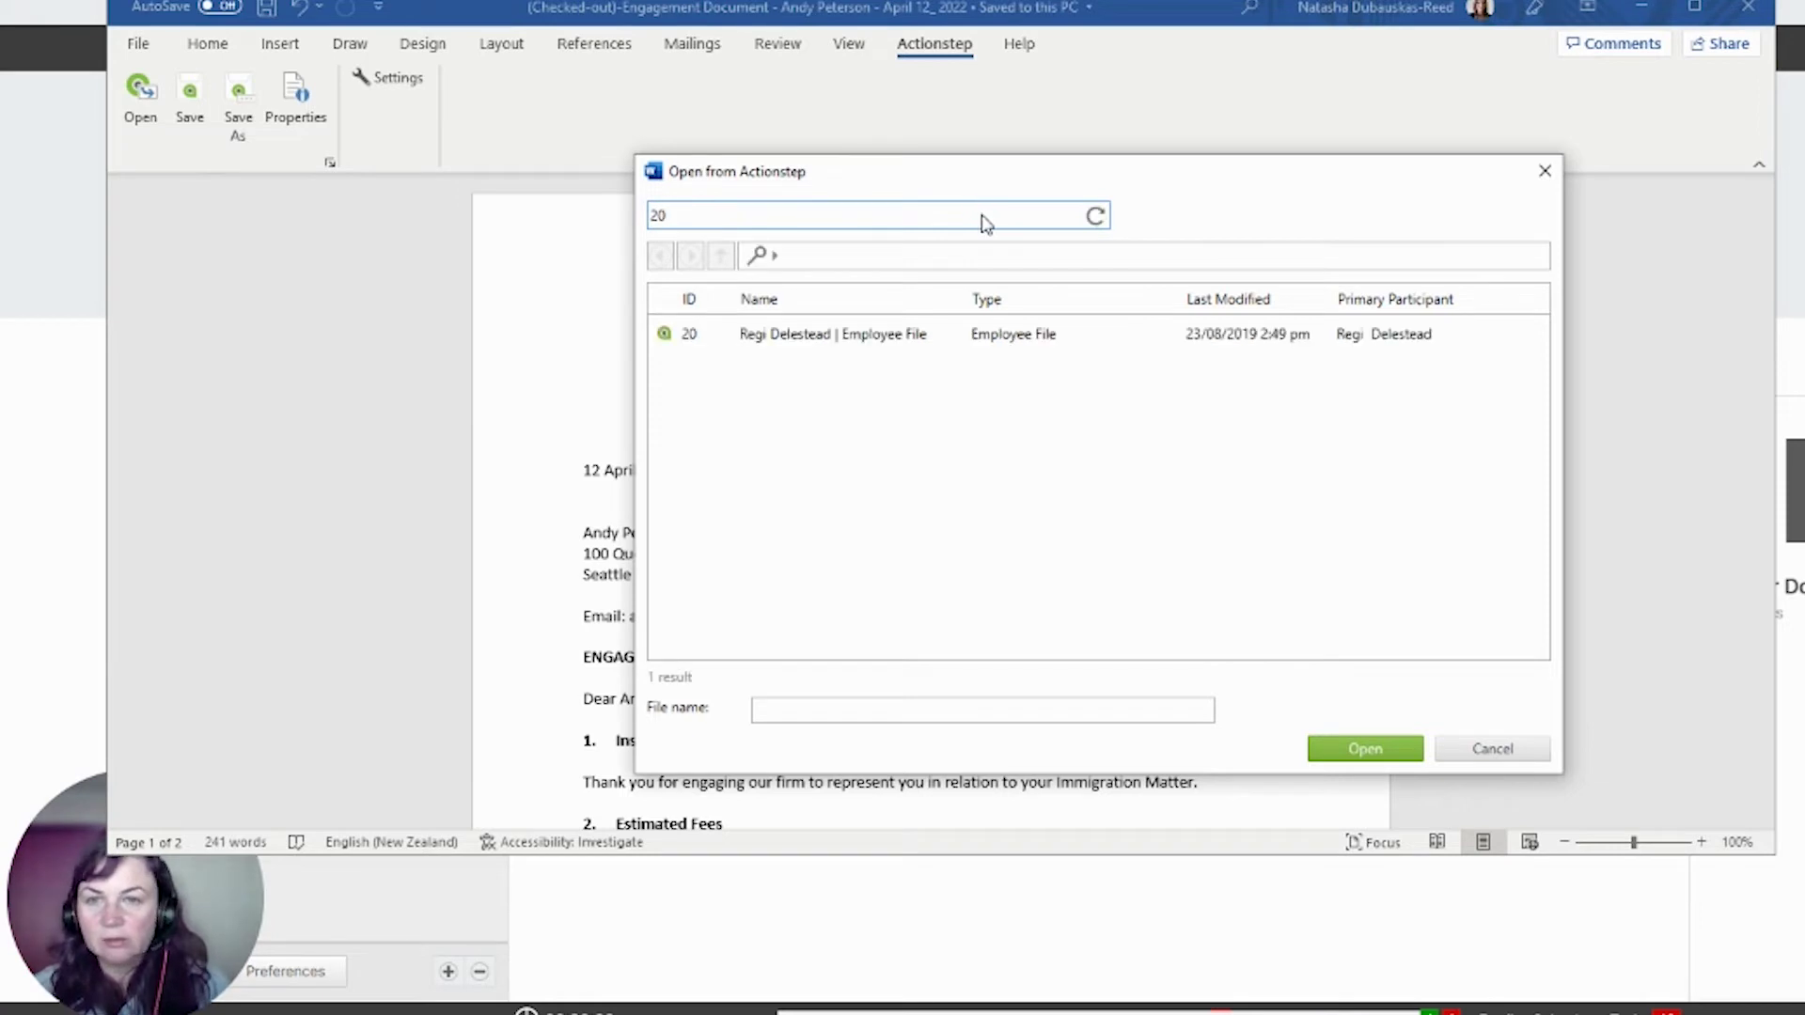
{"action": "double_click", "coordinate": [918, 335]}
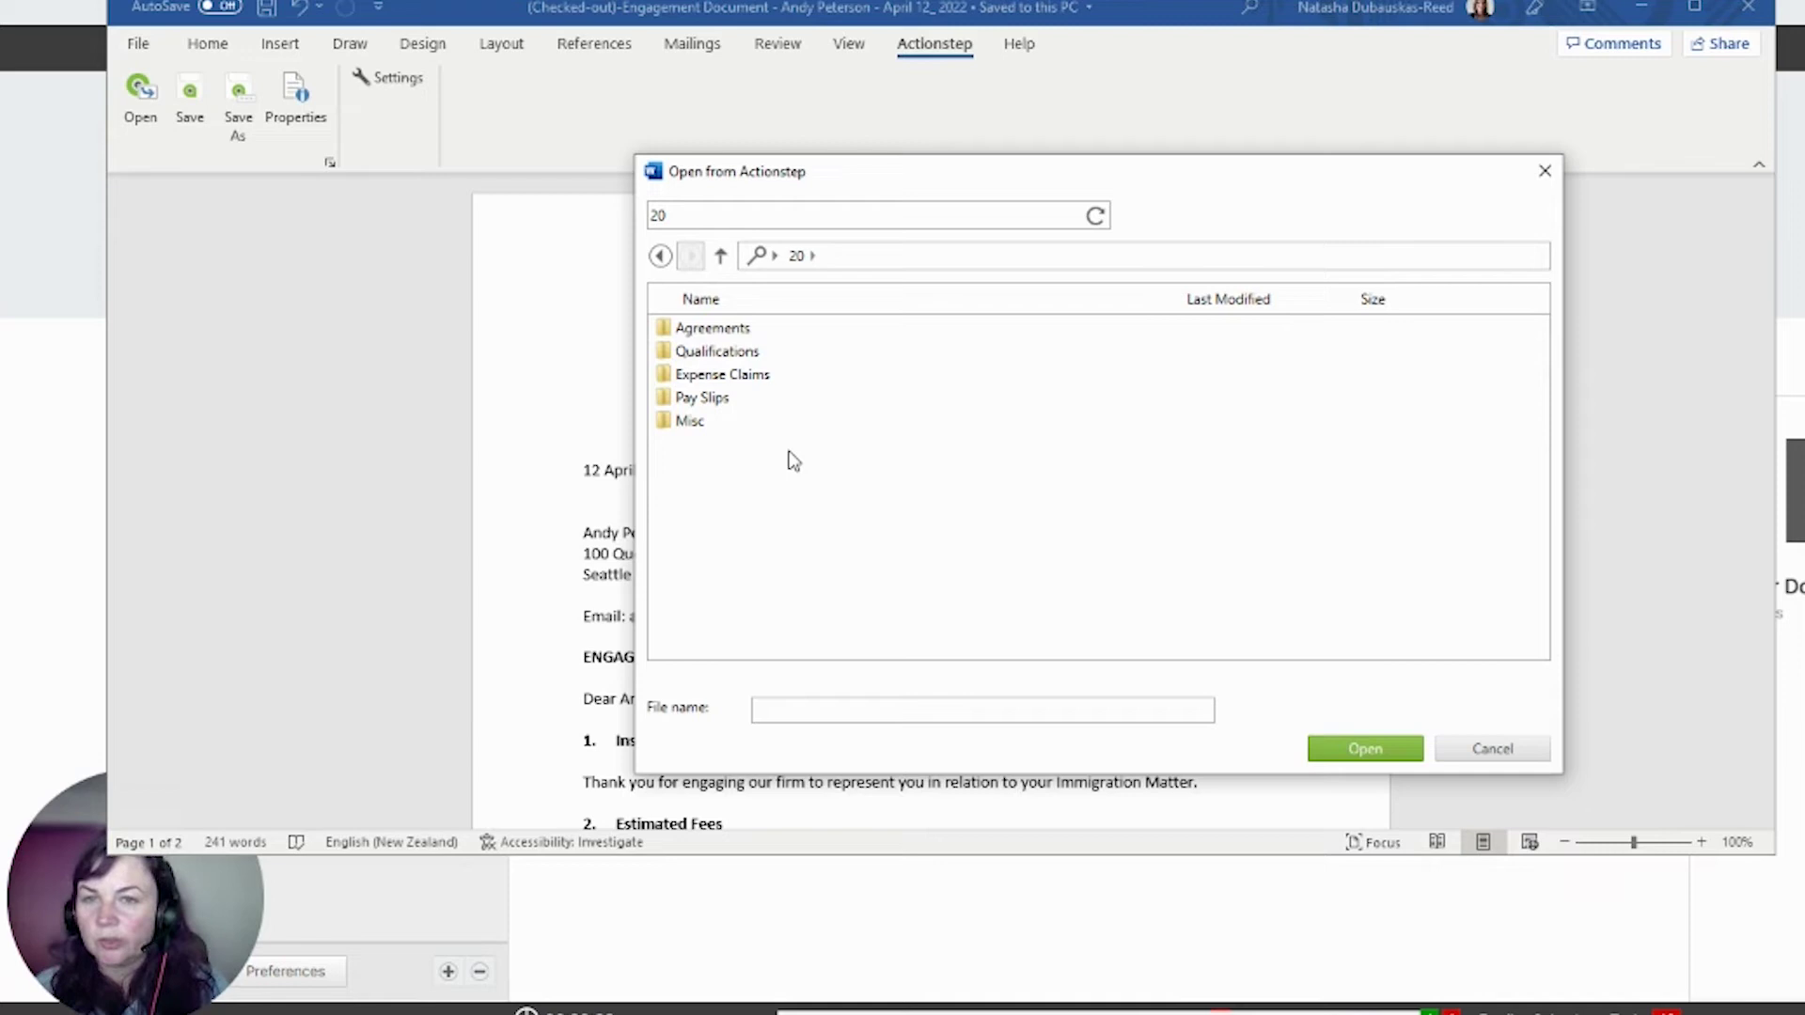
{"action": "left_click", "coordinate": [1509, 751]}
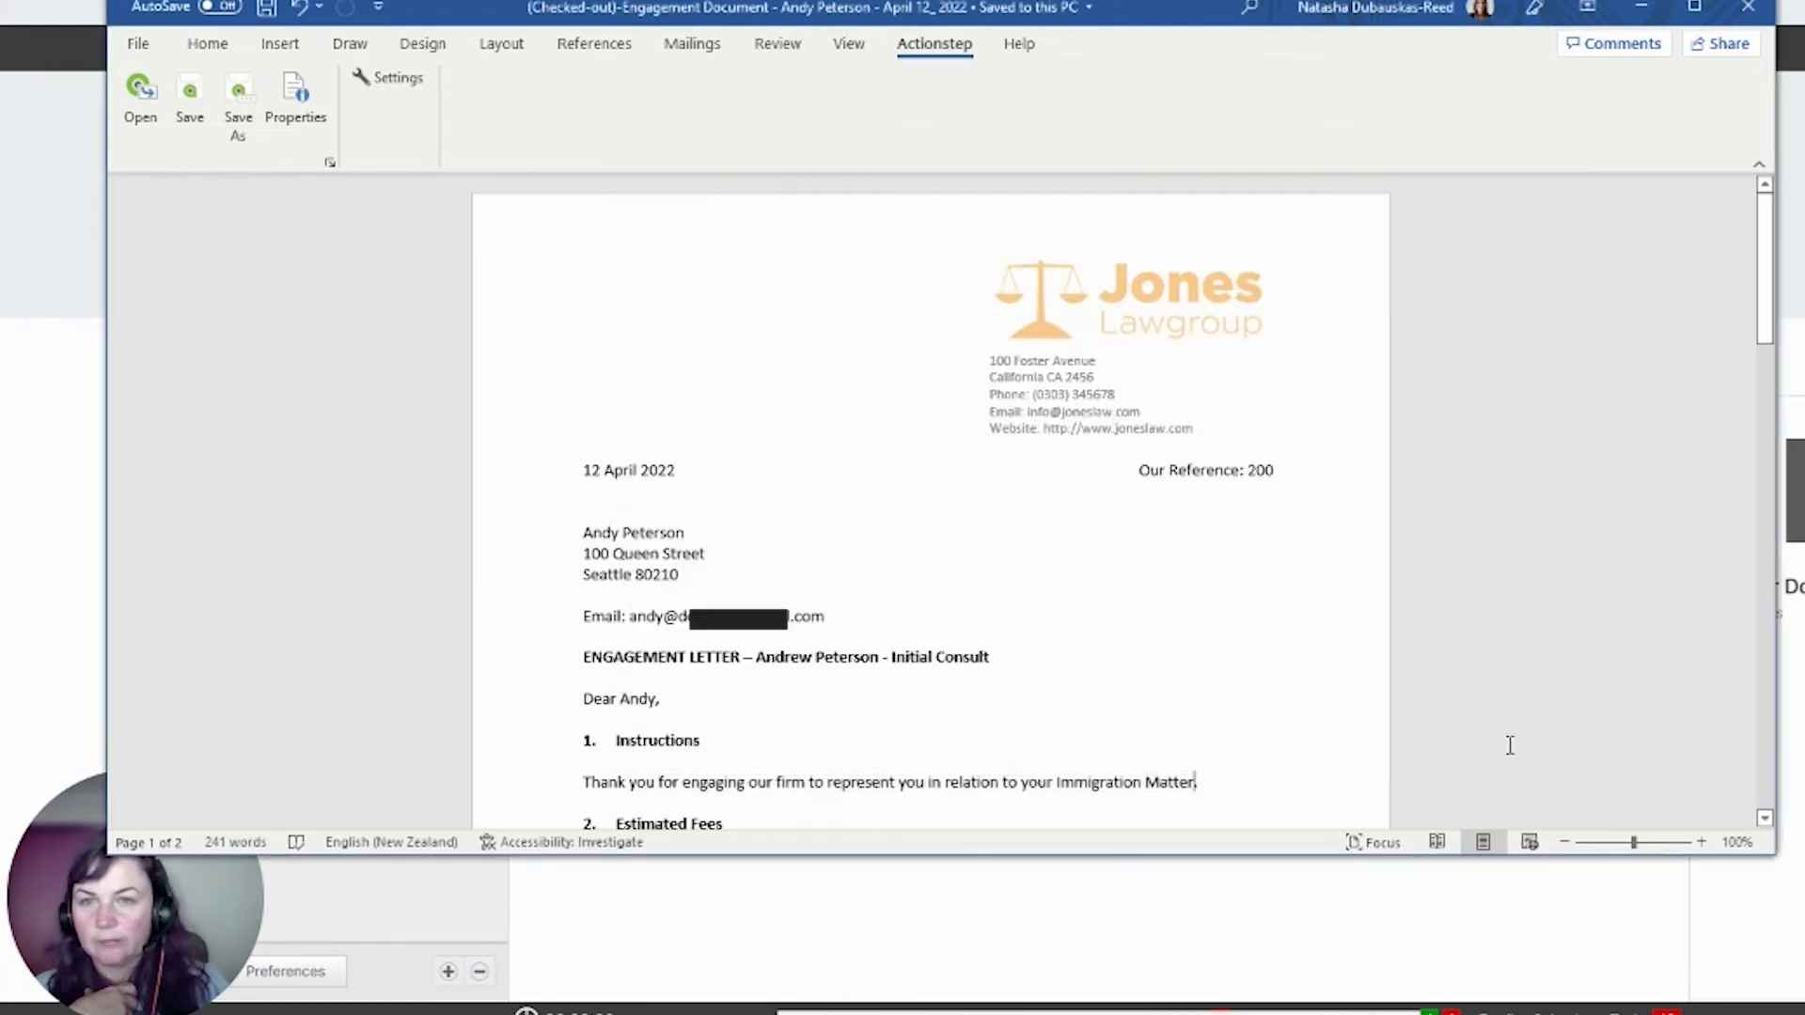
- Save a copy to the matter's Engagement Documents folder in Actionstep, adding "2 FINAL" after "Engagement Document" in the file name
{"action": "left_click", "coordinate": [251, 92]}
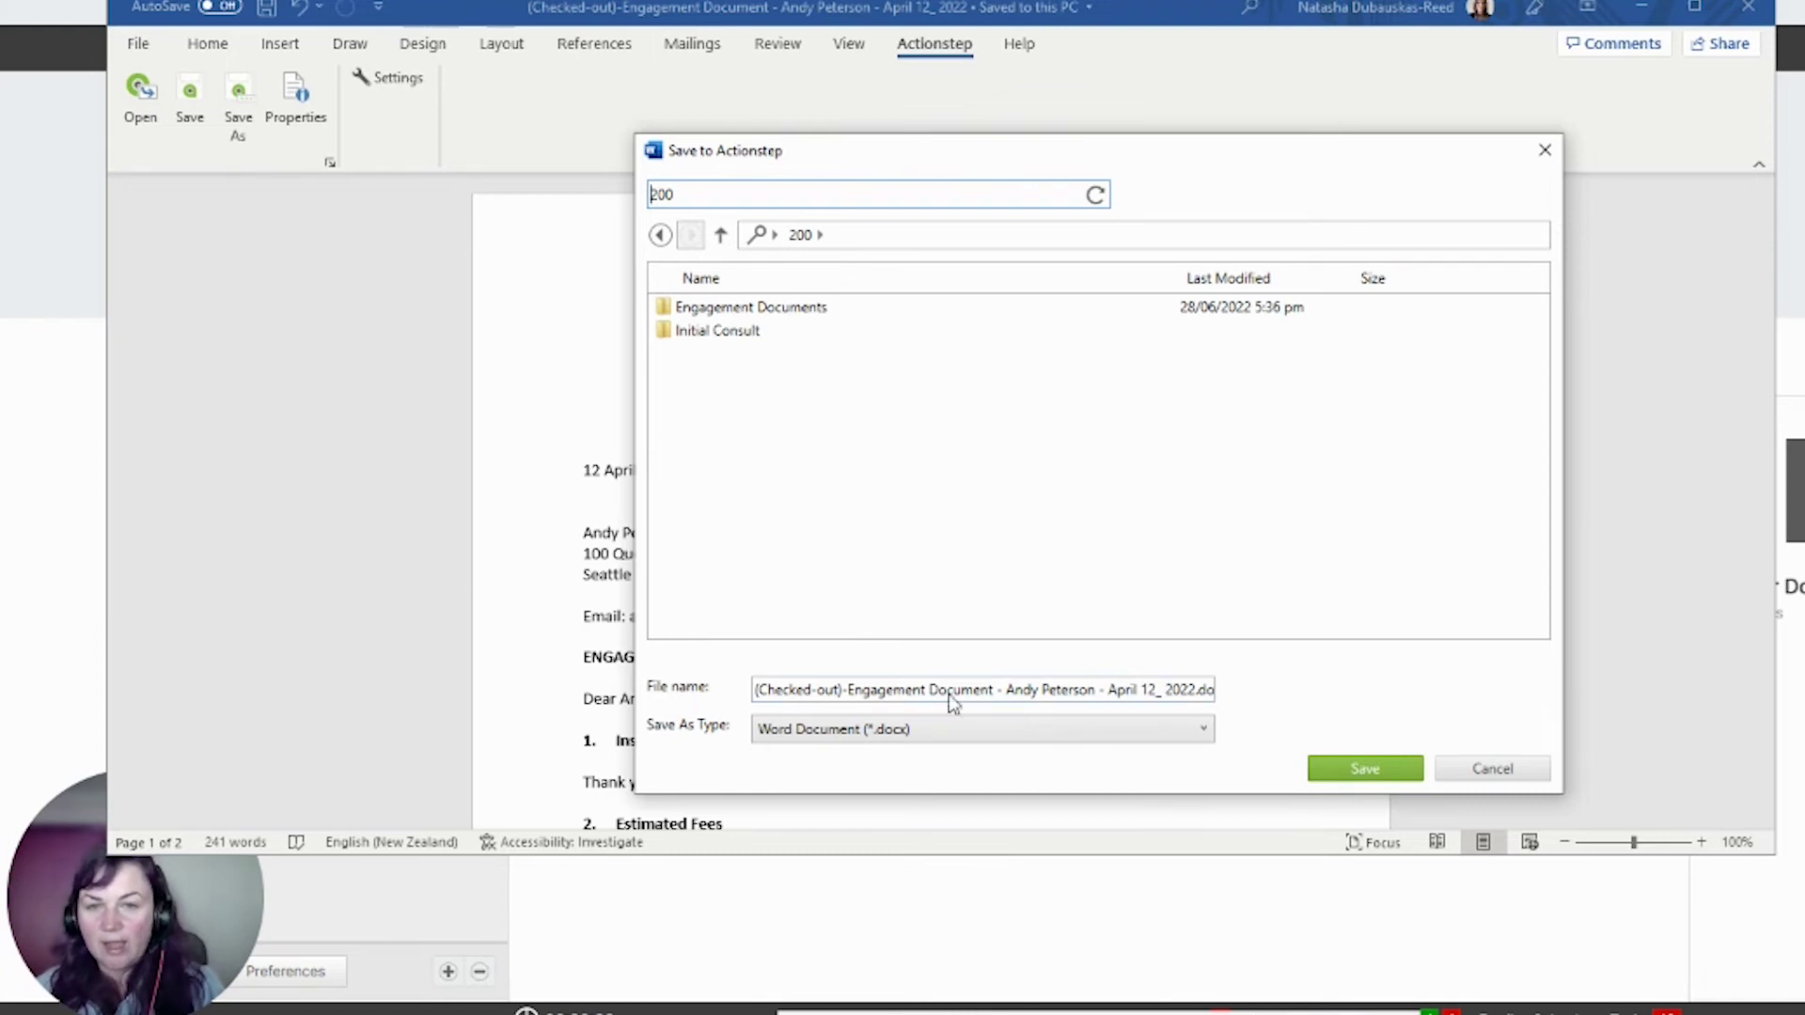
{"action": "left_click", "coordinate": [999, 700]}
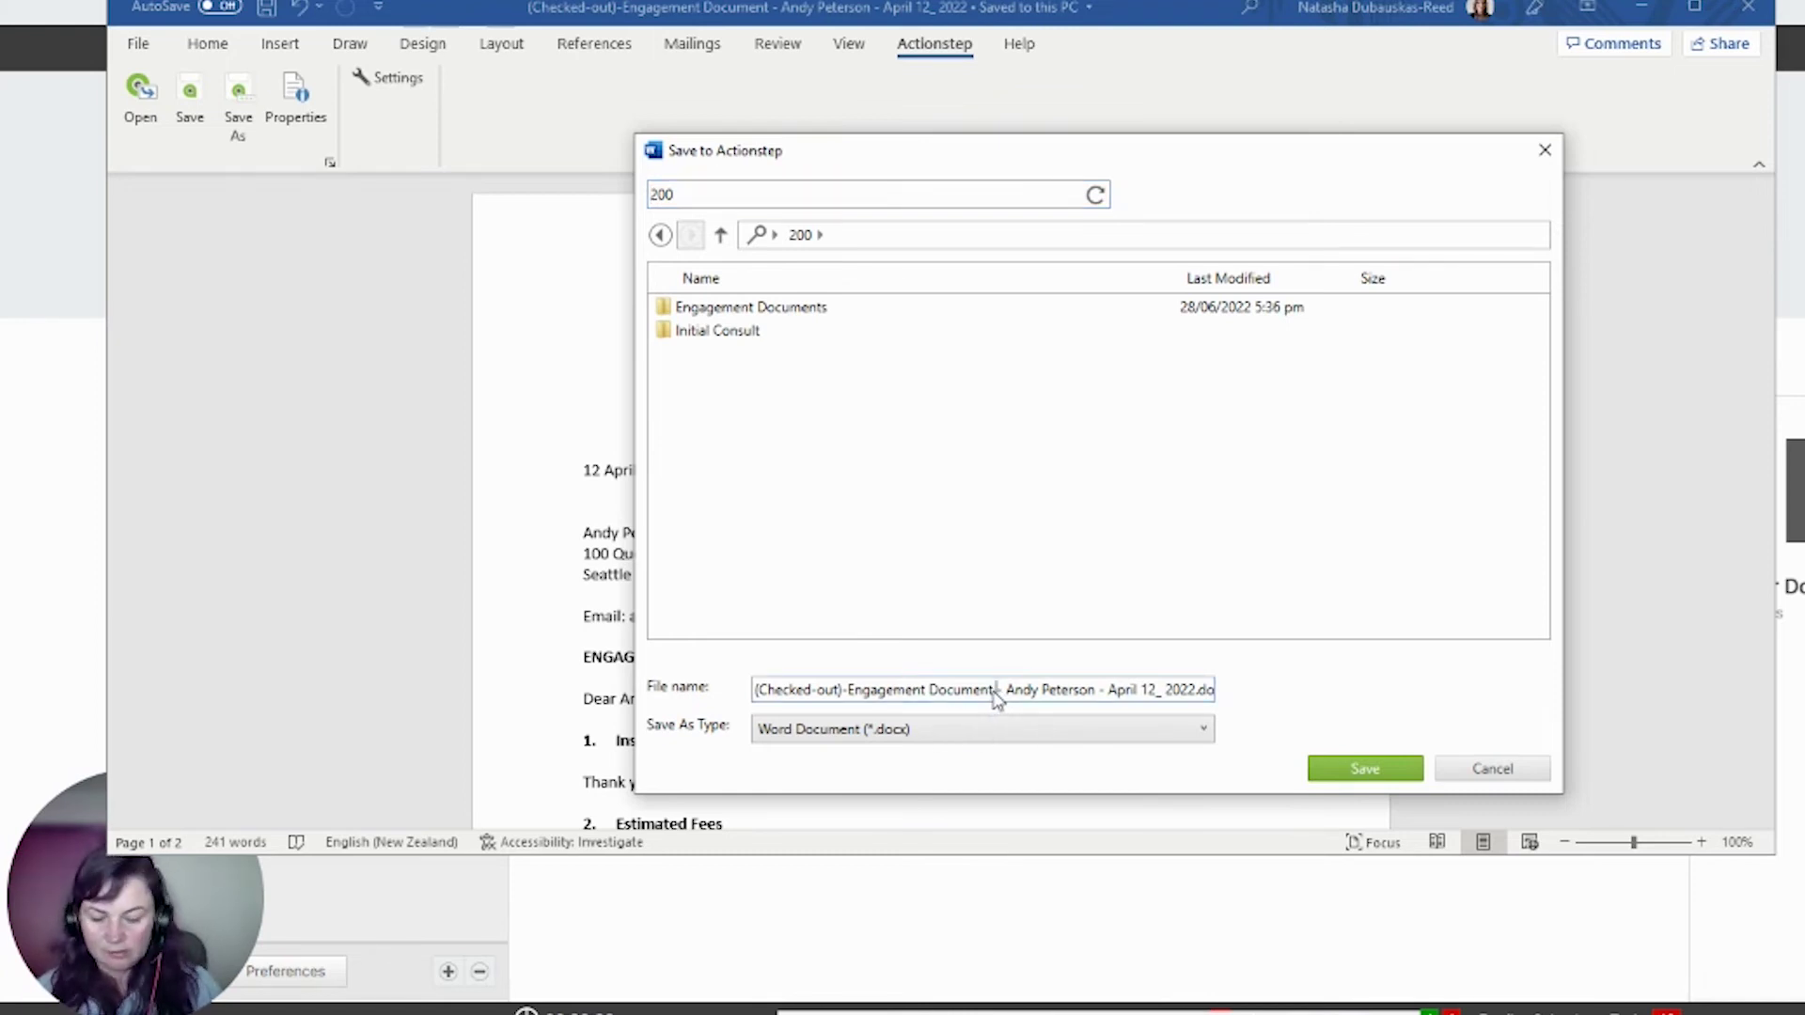
{"action": "type", "text": "2 FINAL"}
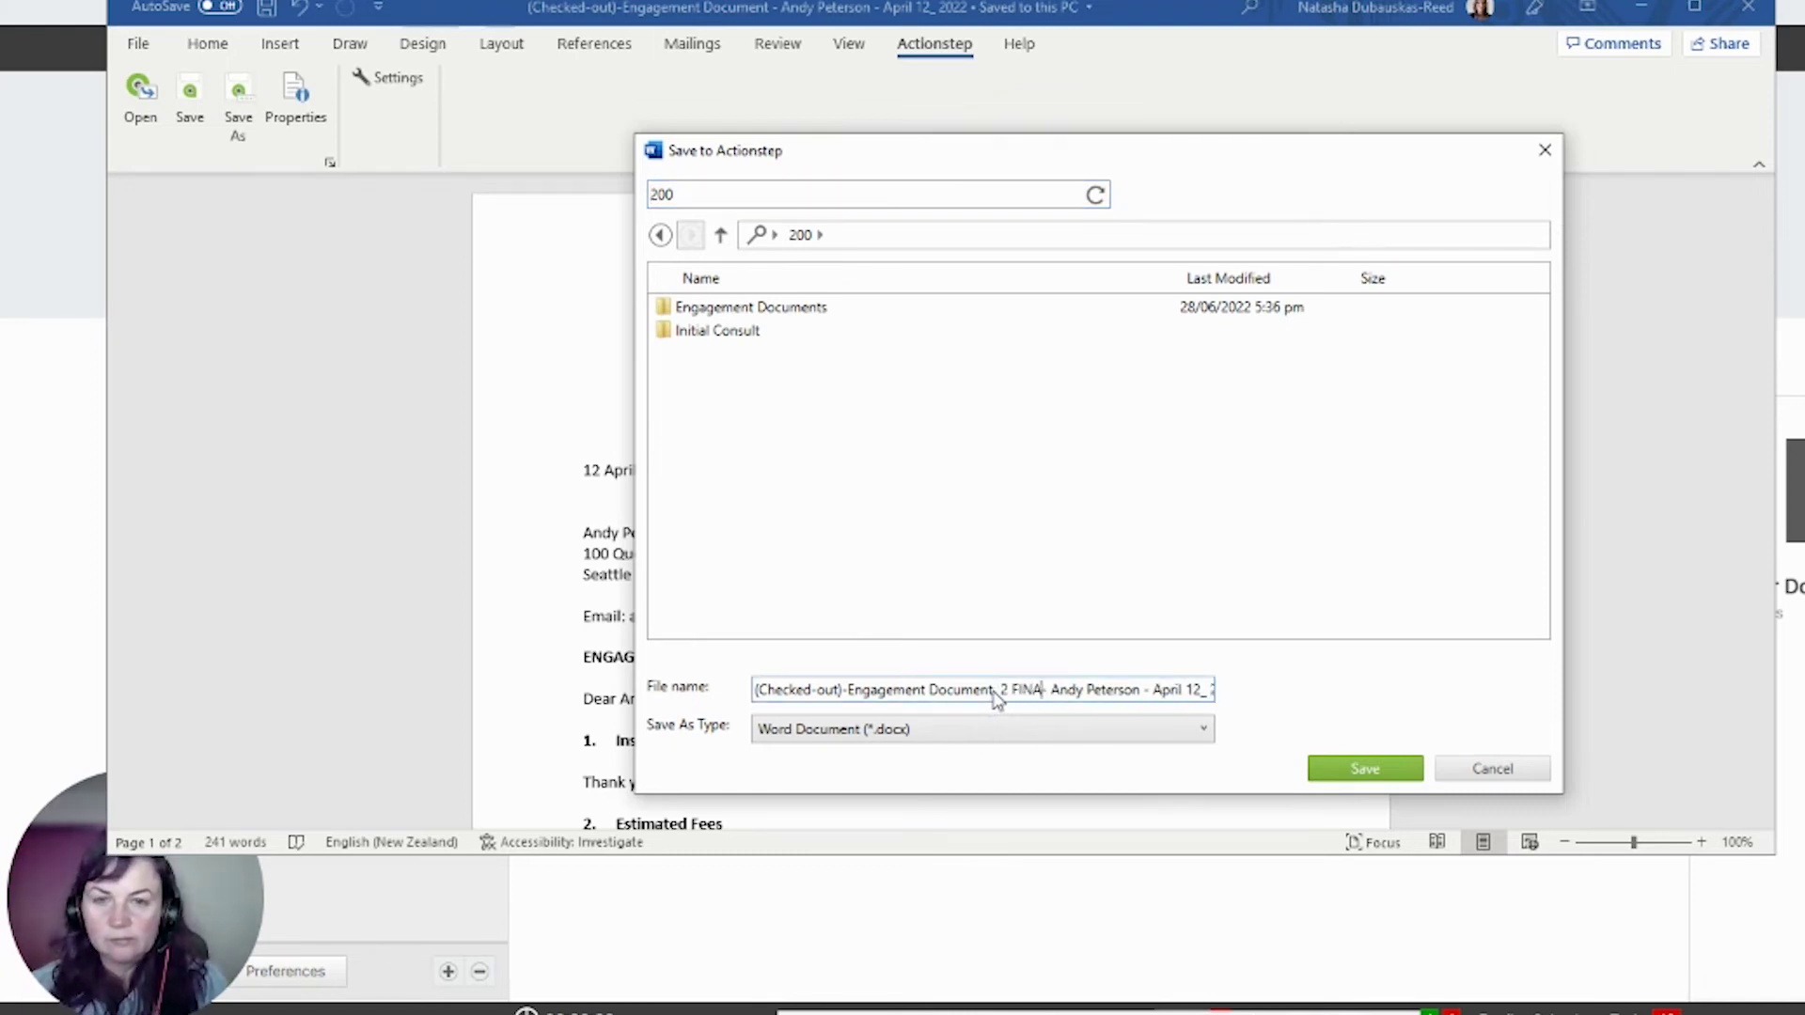
{"action": "double_click", "coordinate": [903, 306]}
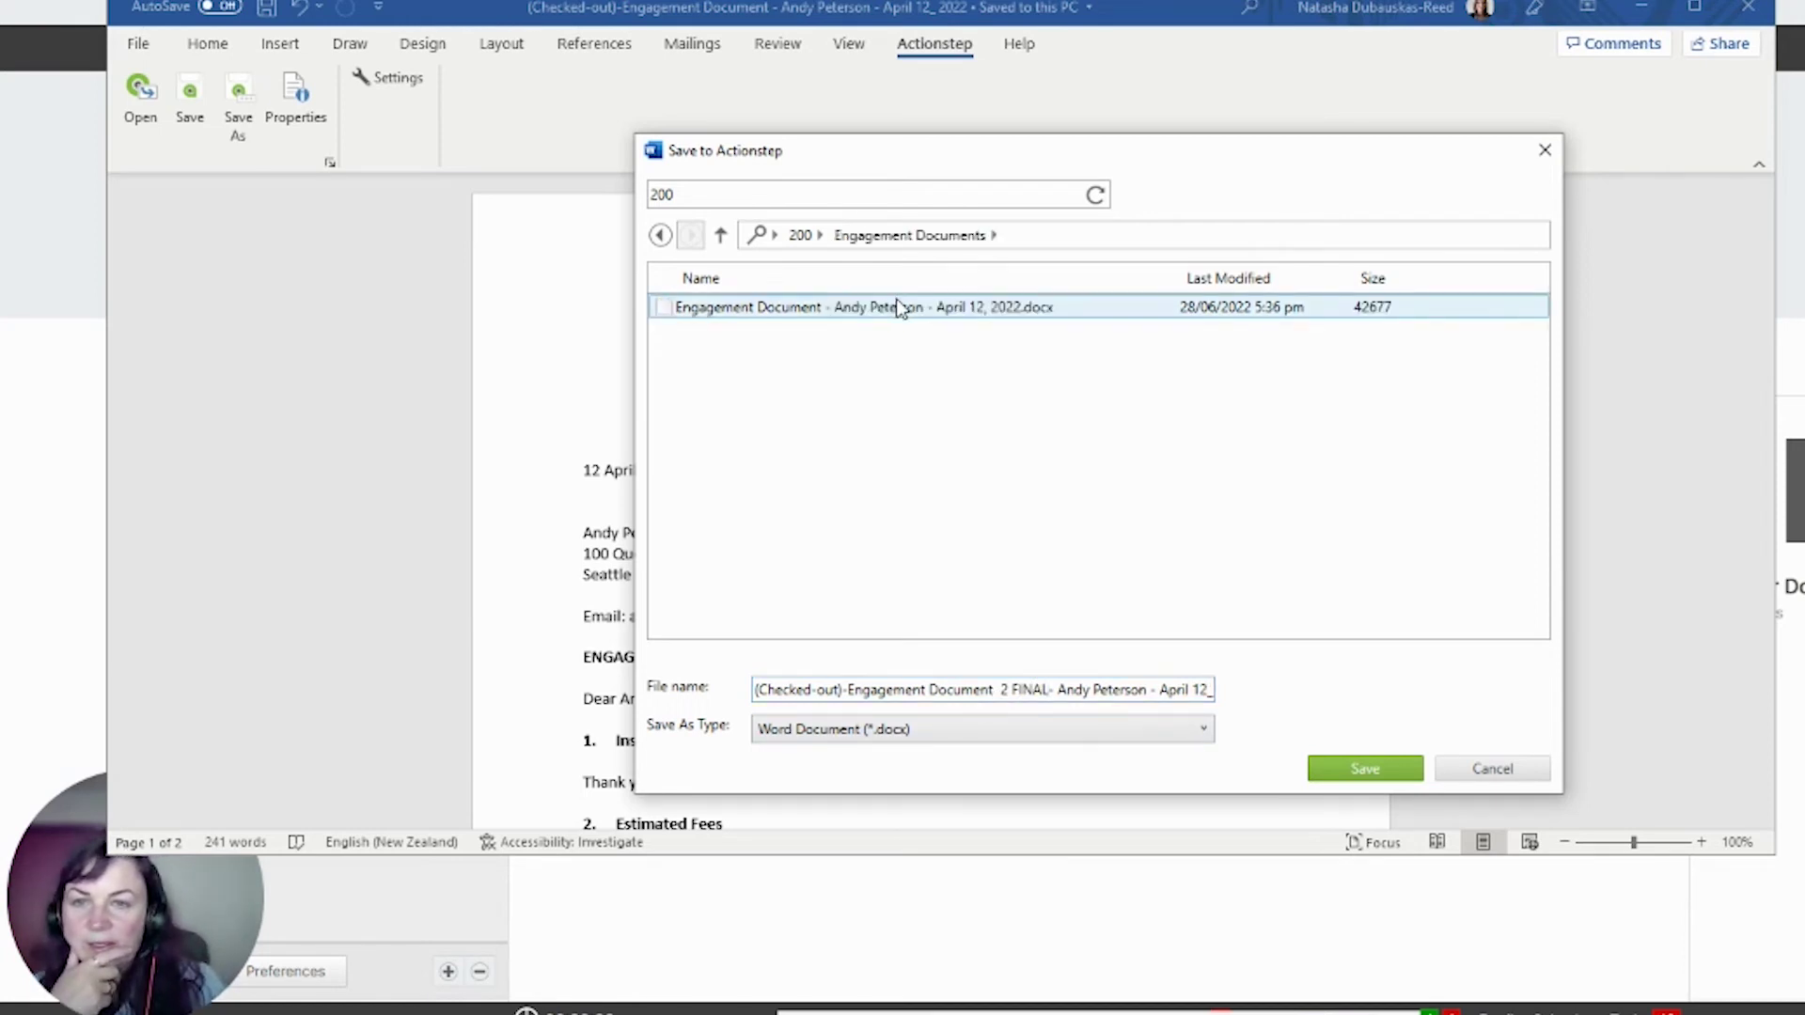
{"action": "left_click", "coordinate": [1369, 779]}
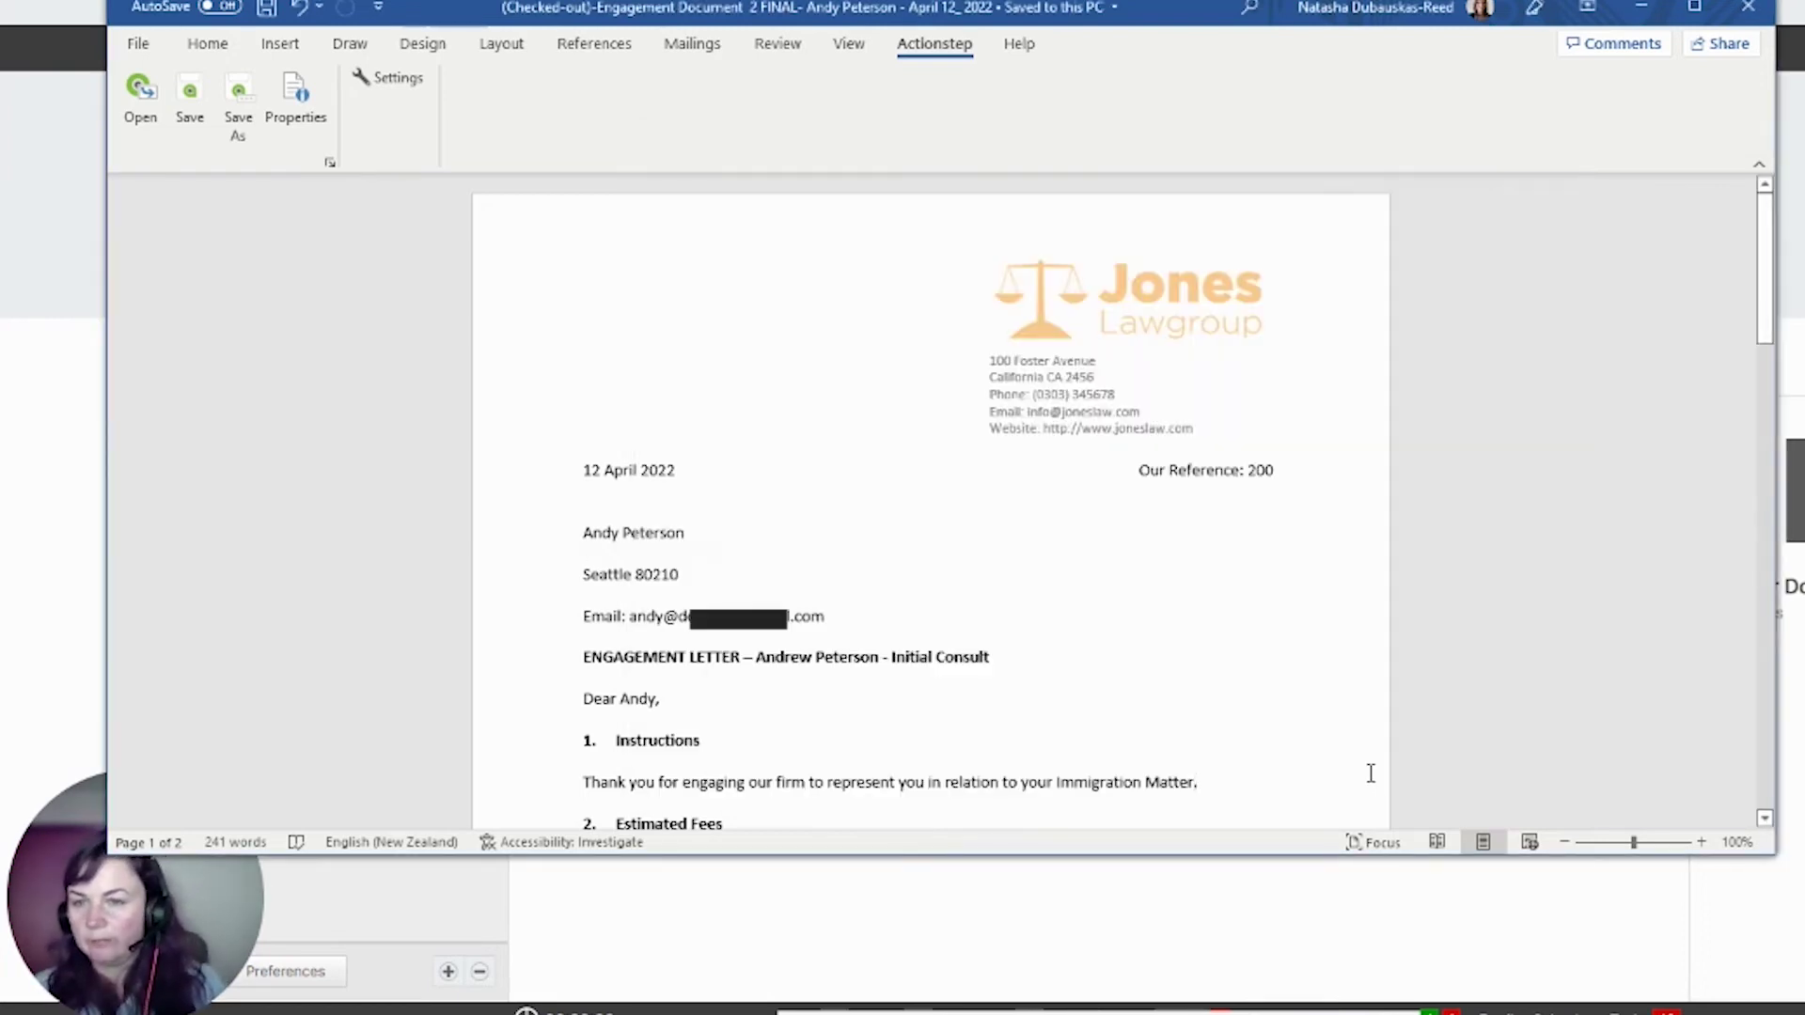
- Check the saved copy's Actionstep properties and close the Word document
{"action": "left_click", "coordinate": [298, 104]}
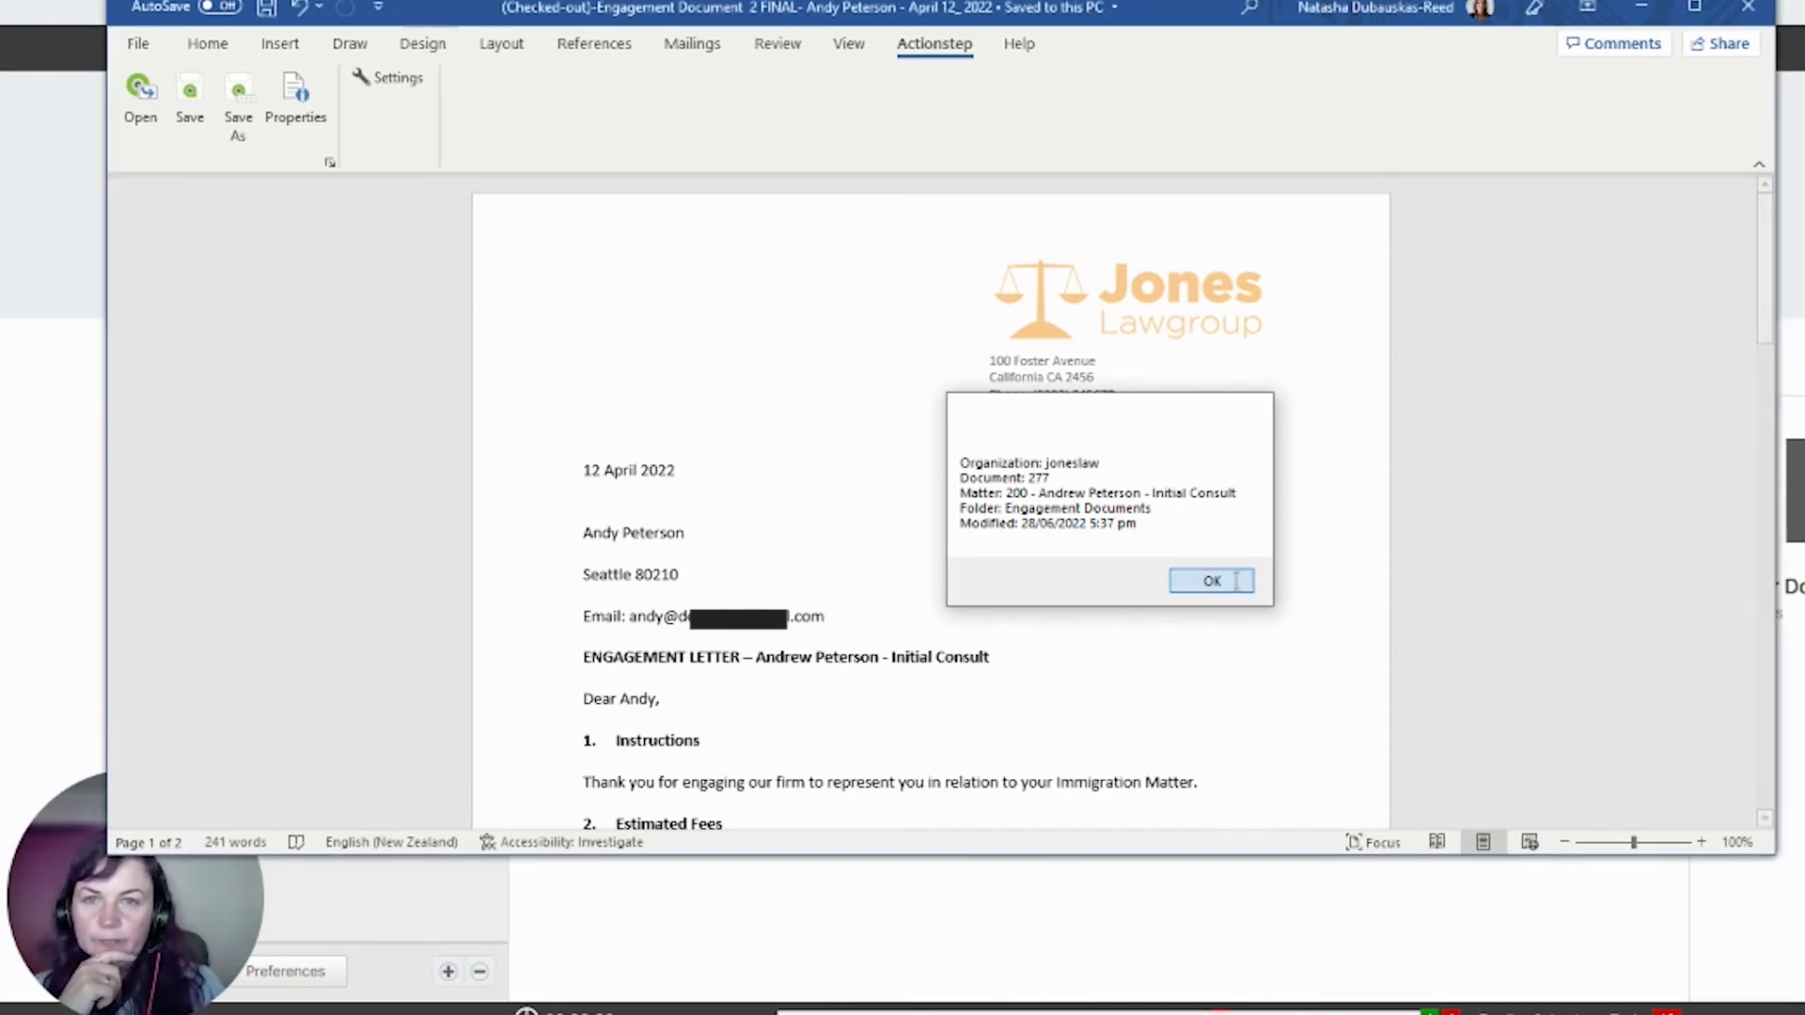
{"action": "left_click", "coordinate": [1236, 585]}
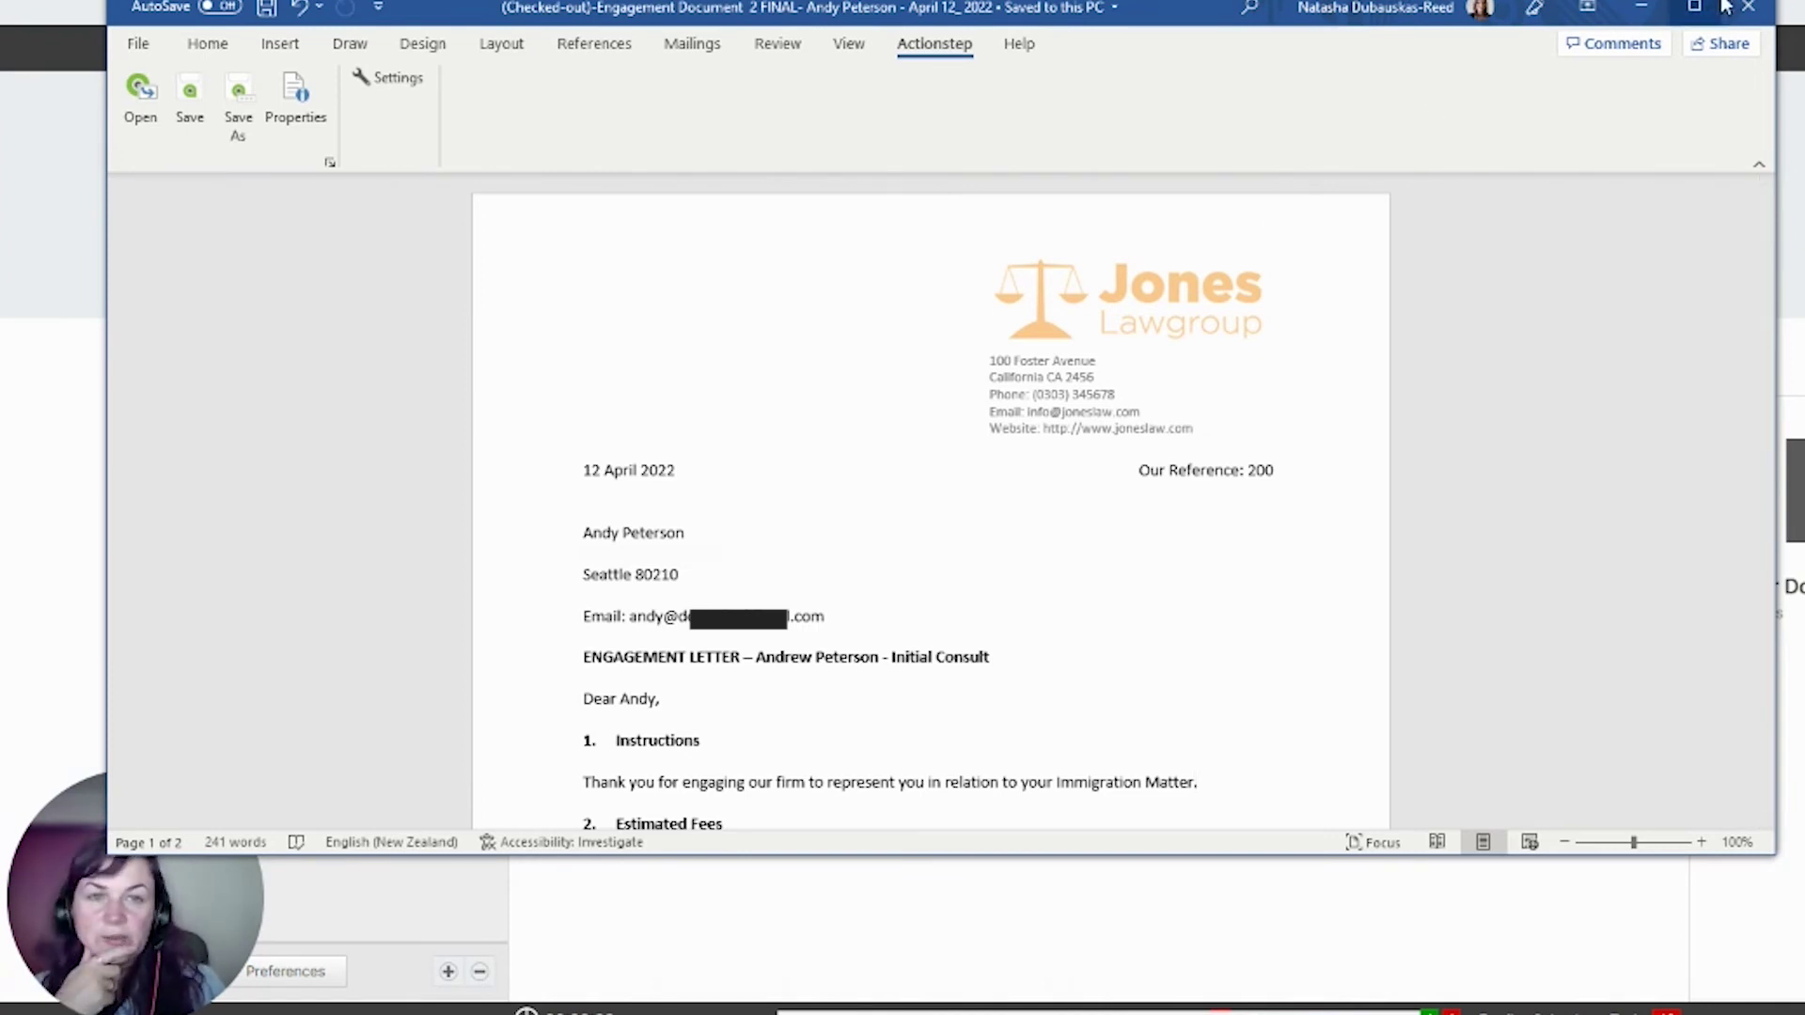
{"action": "left_click", "coordinate": [1754, 7]}
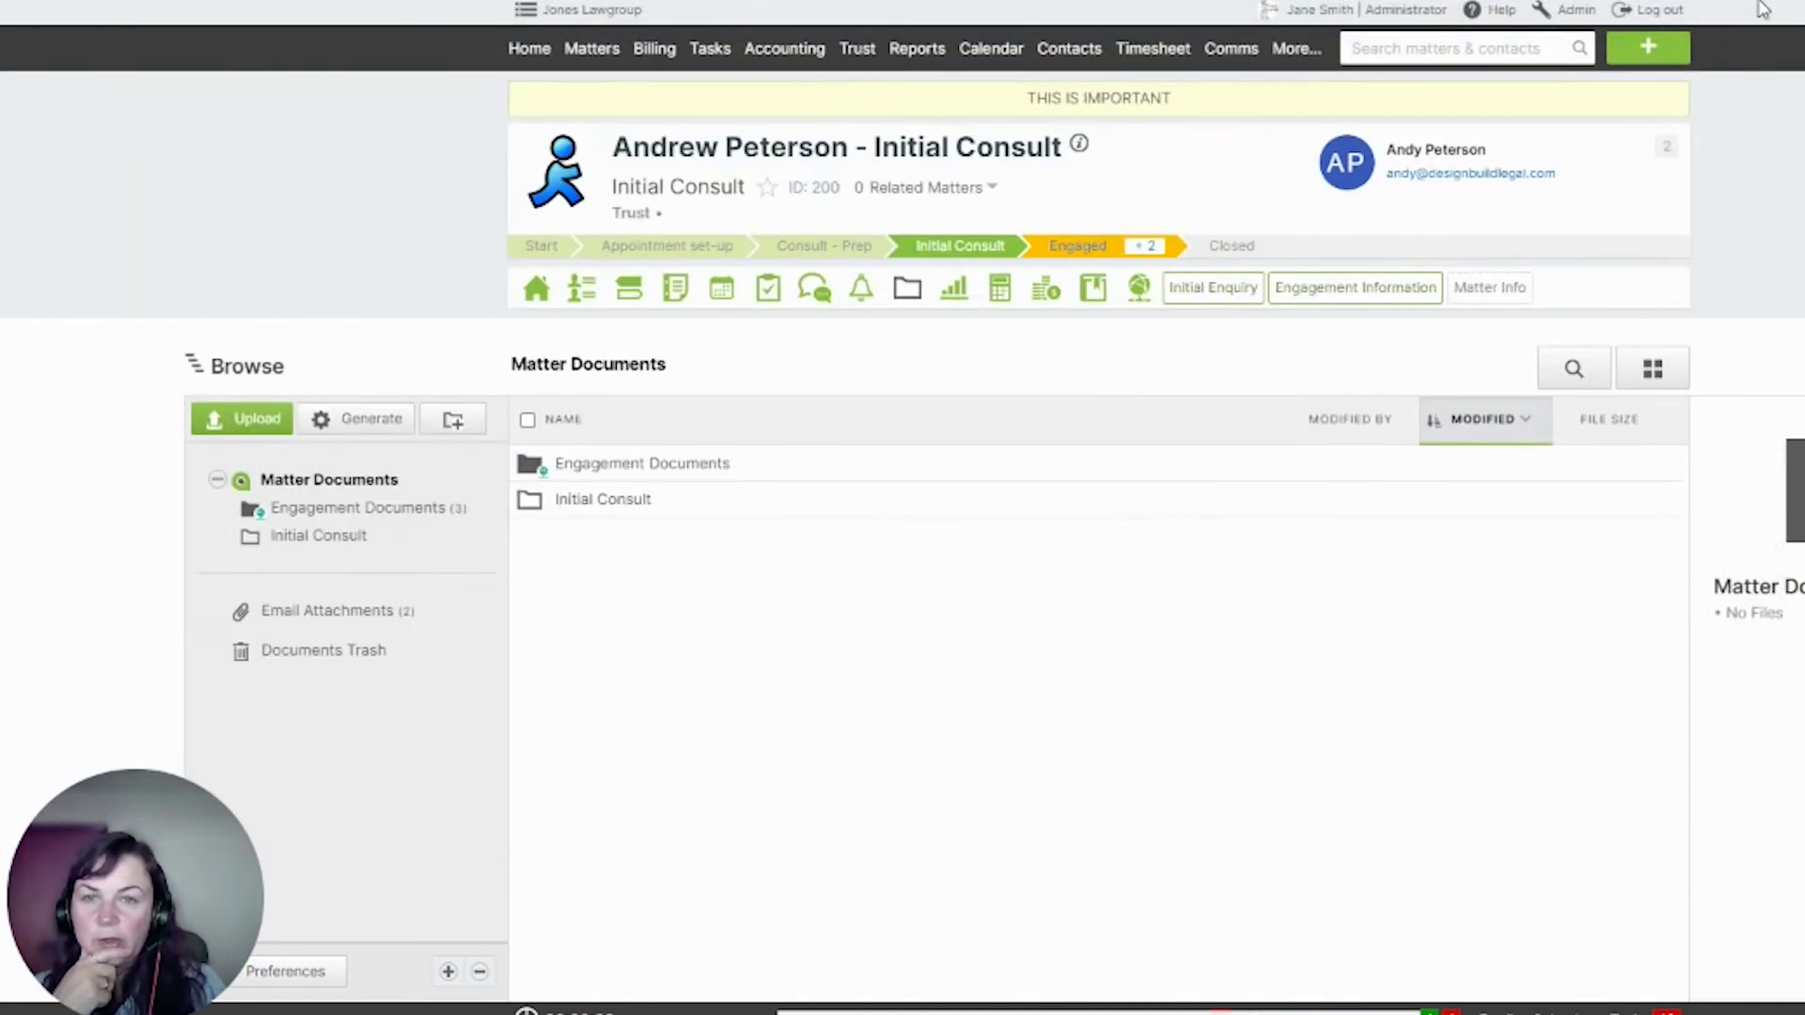
- Check in the original engagement document in the Engagement Documents folder from Microsoft Office, without a file note
{"action": "left_click", "coordinate": [413, 508]}
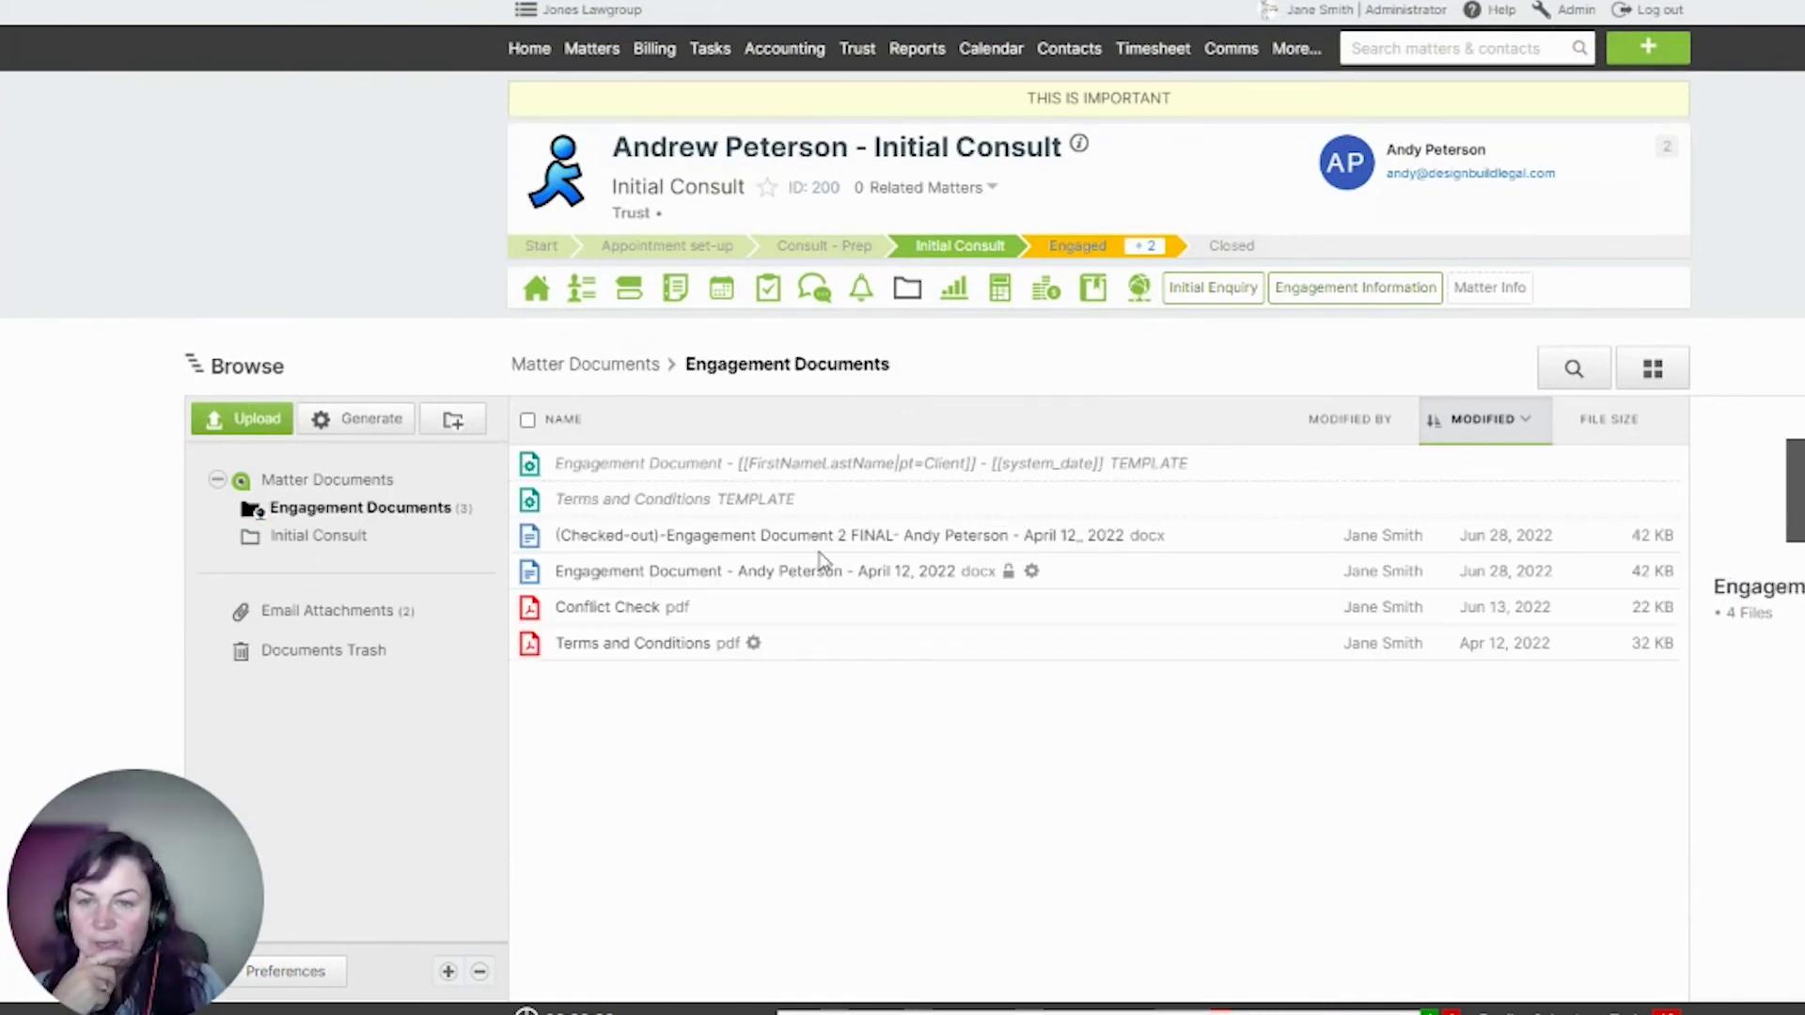
{"action": "left_click", "coordinate": [895, 551]}
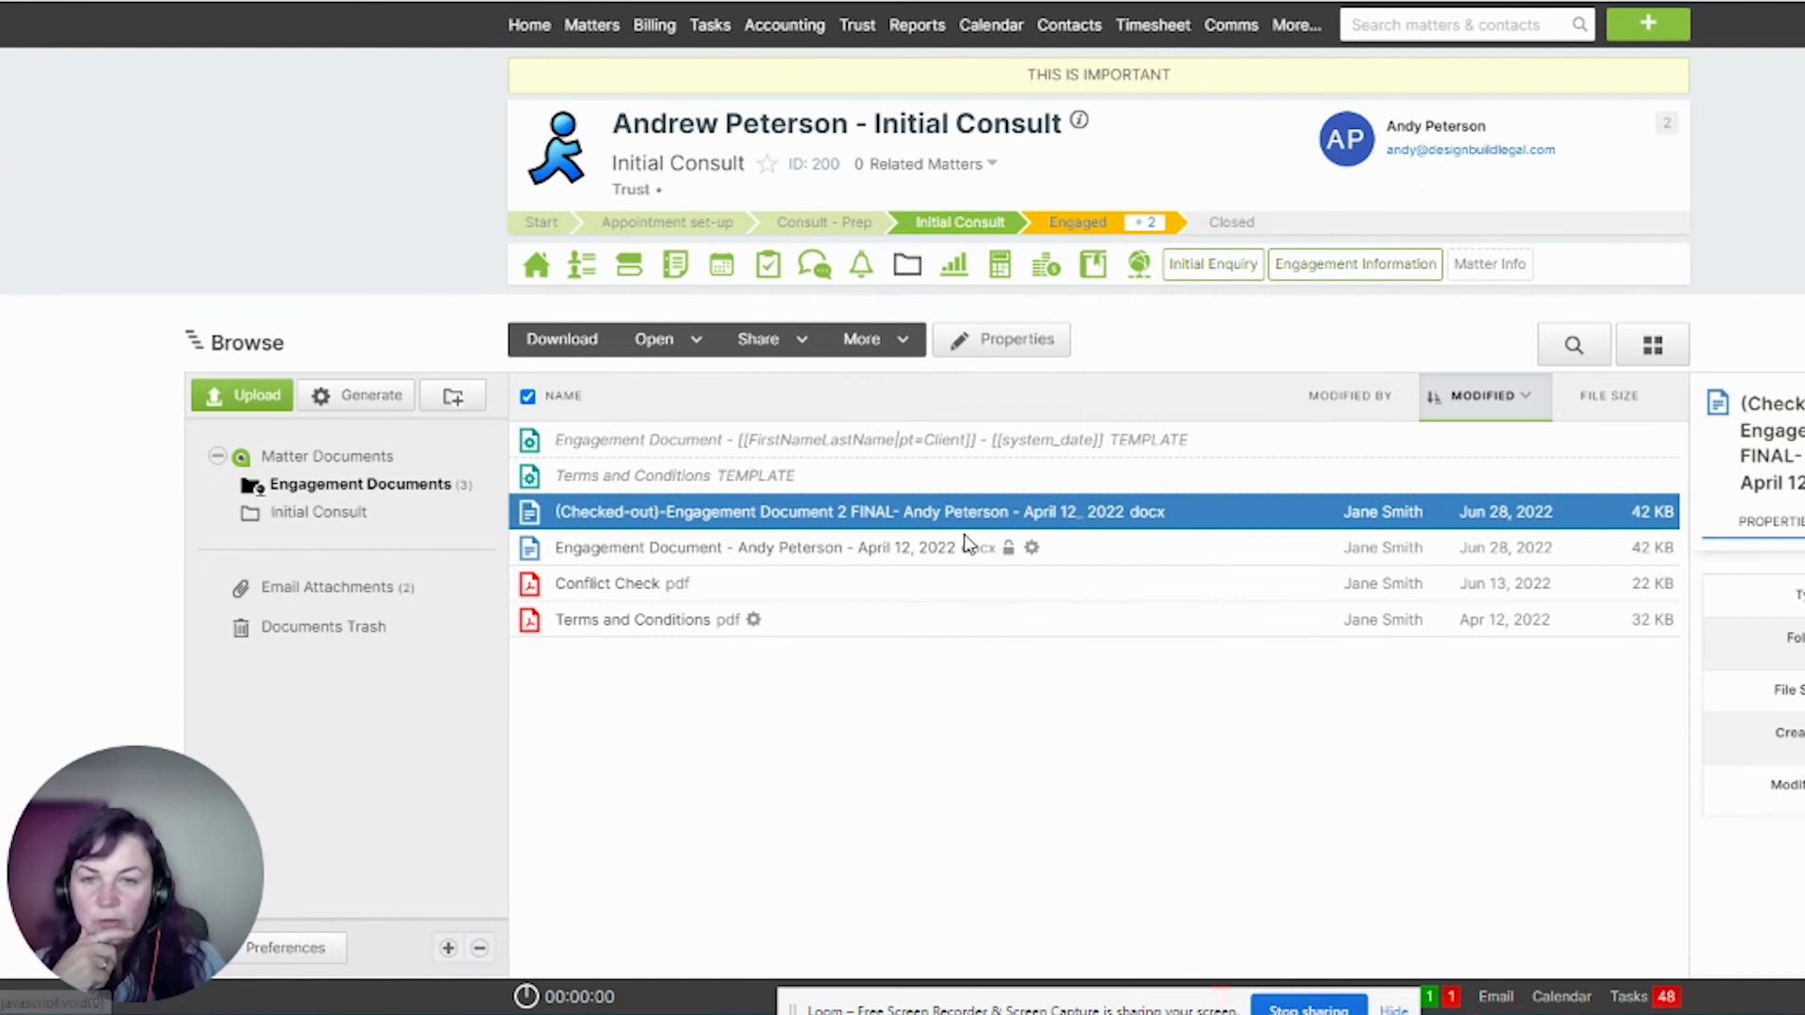
{"action": "left_click", "coordinate": [930, 549]}
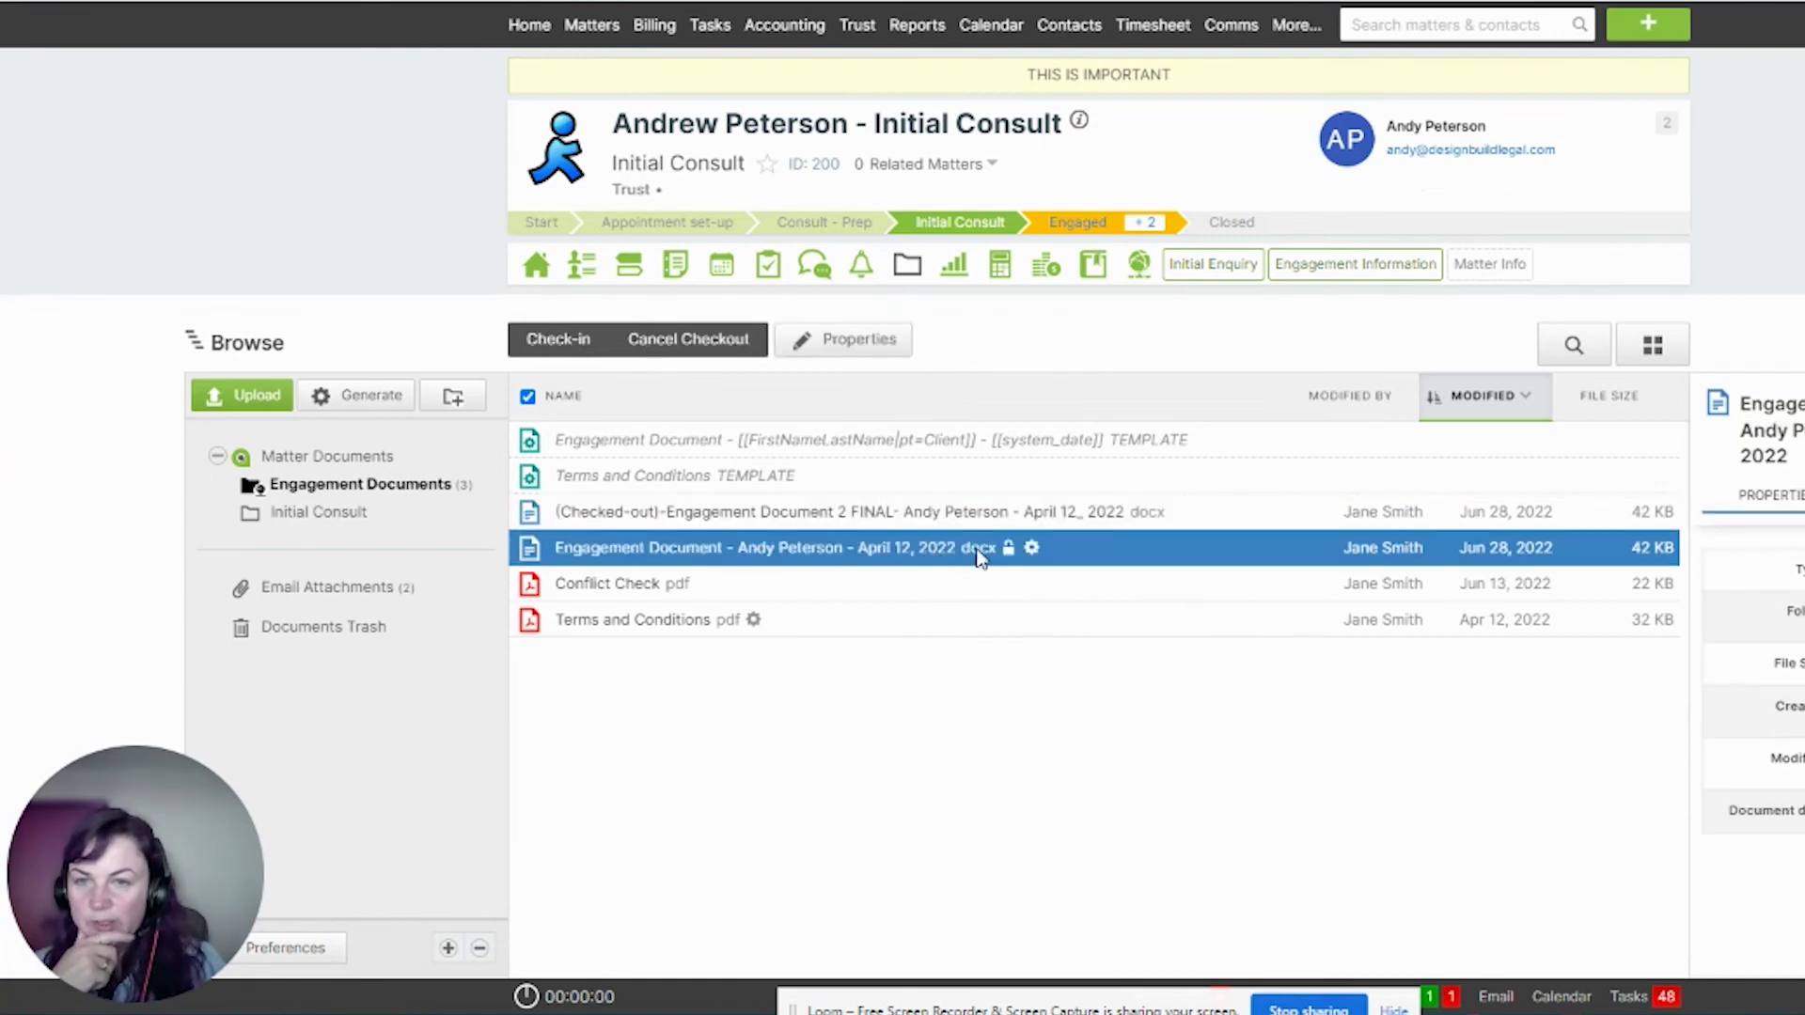
{"action": "left_click", "coordinate": [588, 344]}
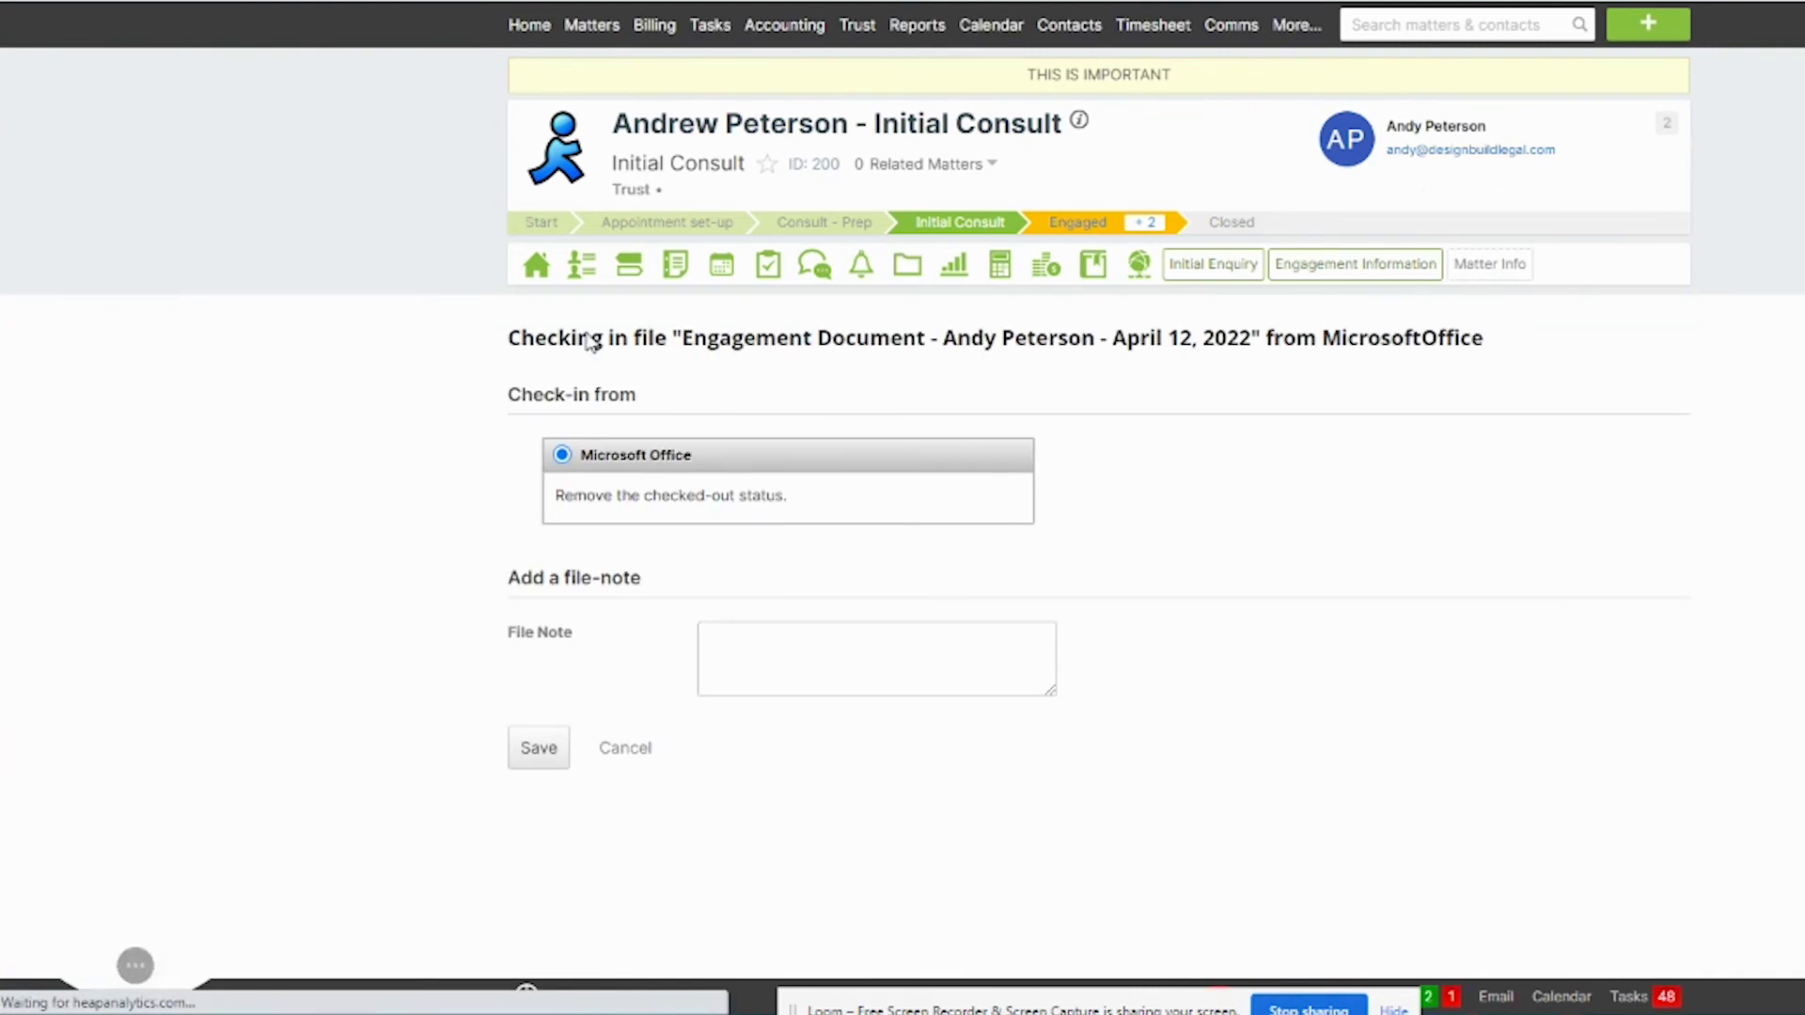
{"action": "left_click", "coordinate": [532, 750]}
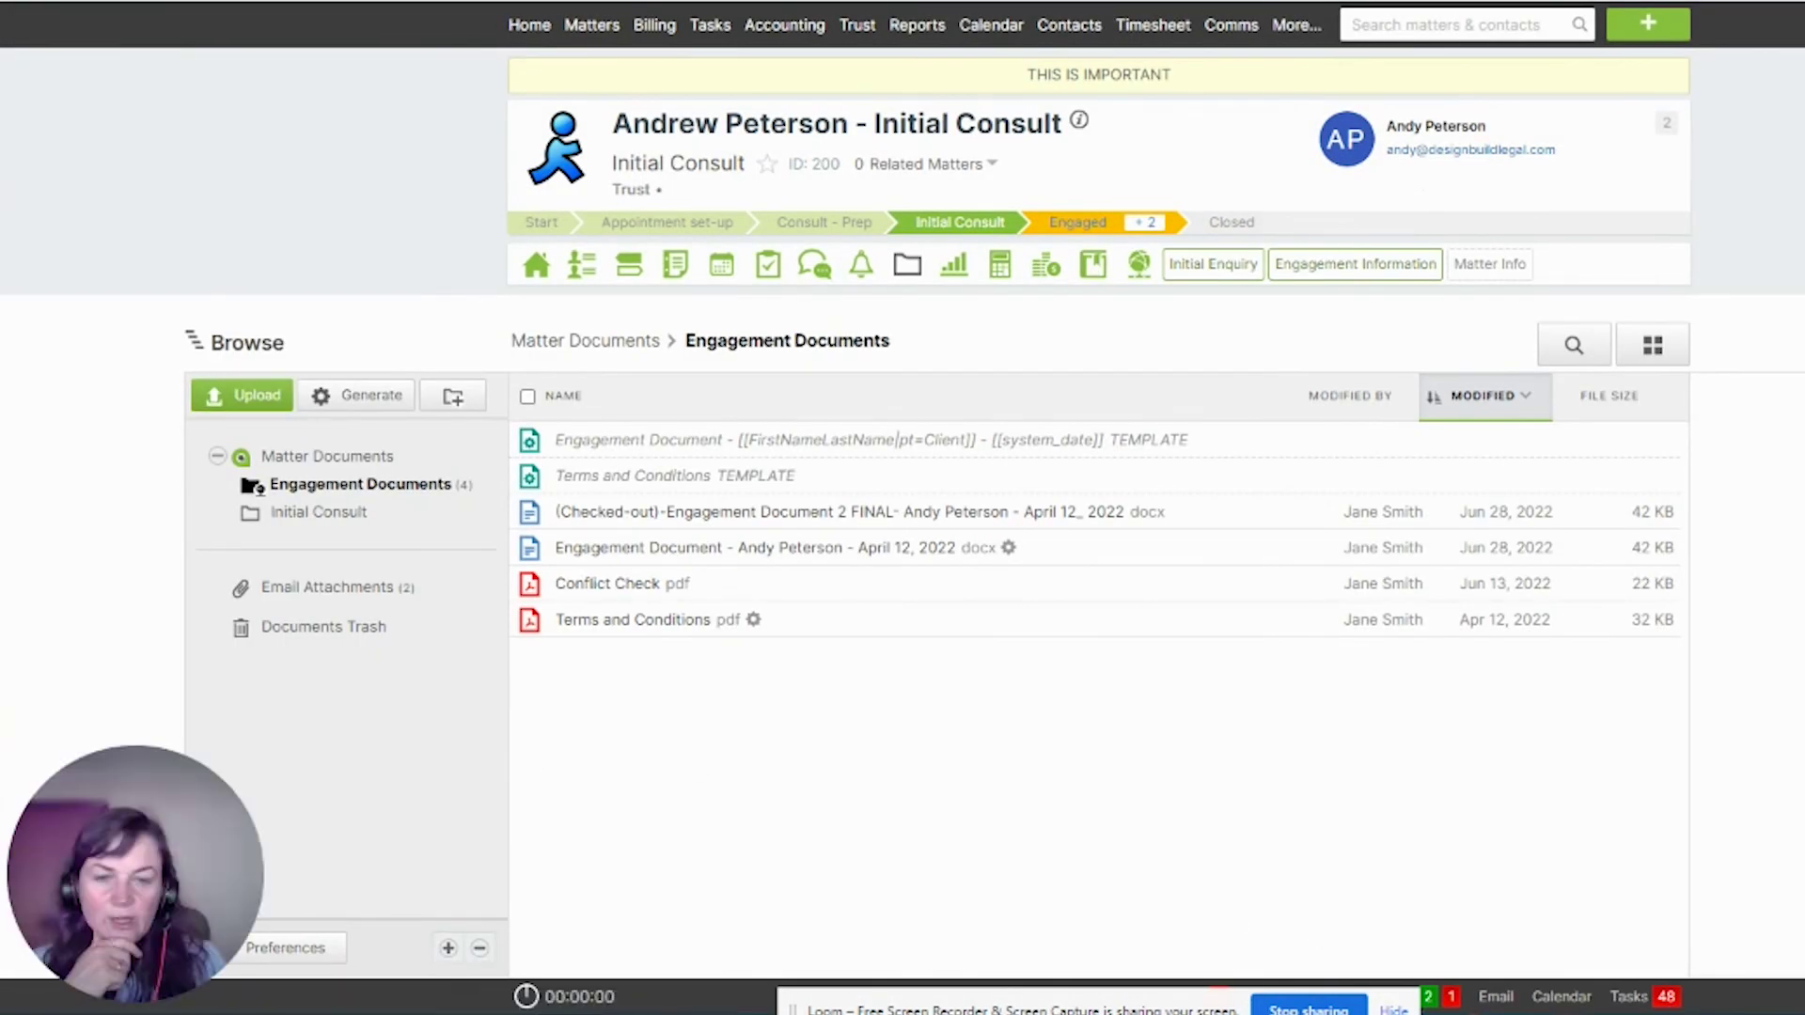
- Review the checked-out matter documents, both your own and those of all users
{"action": "left_click", "coordinate": [1394, 1009]}
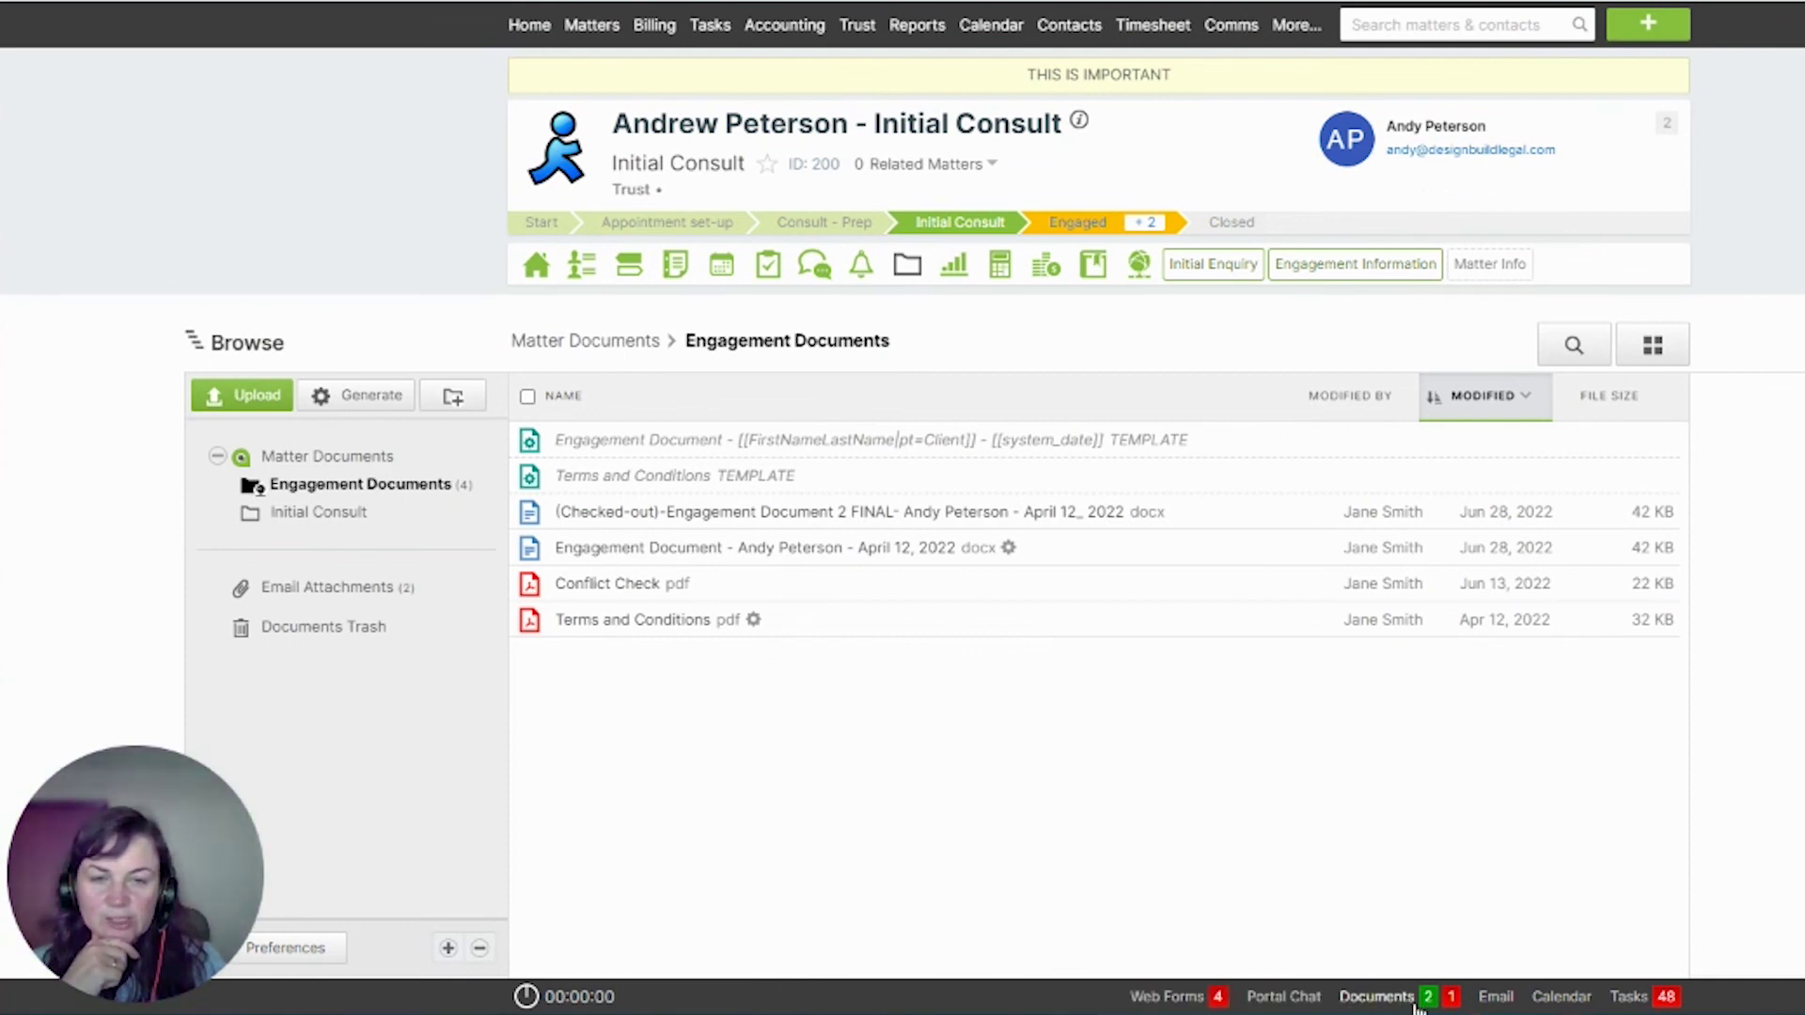
{"action": "left_click", "coordinate": [1374, 1004]}
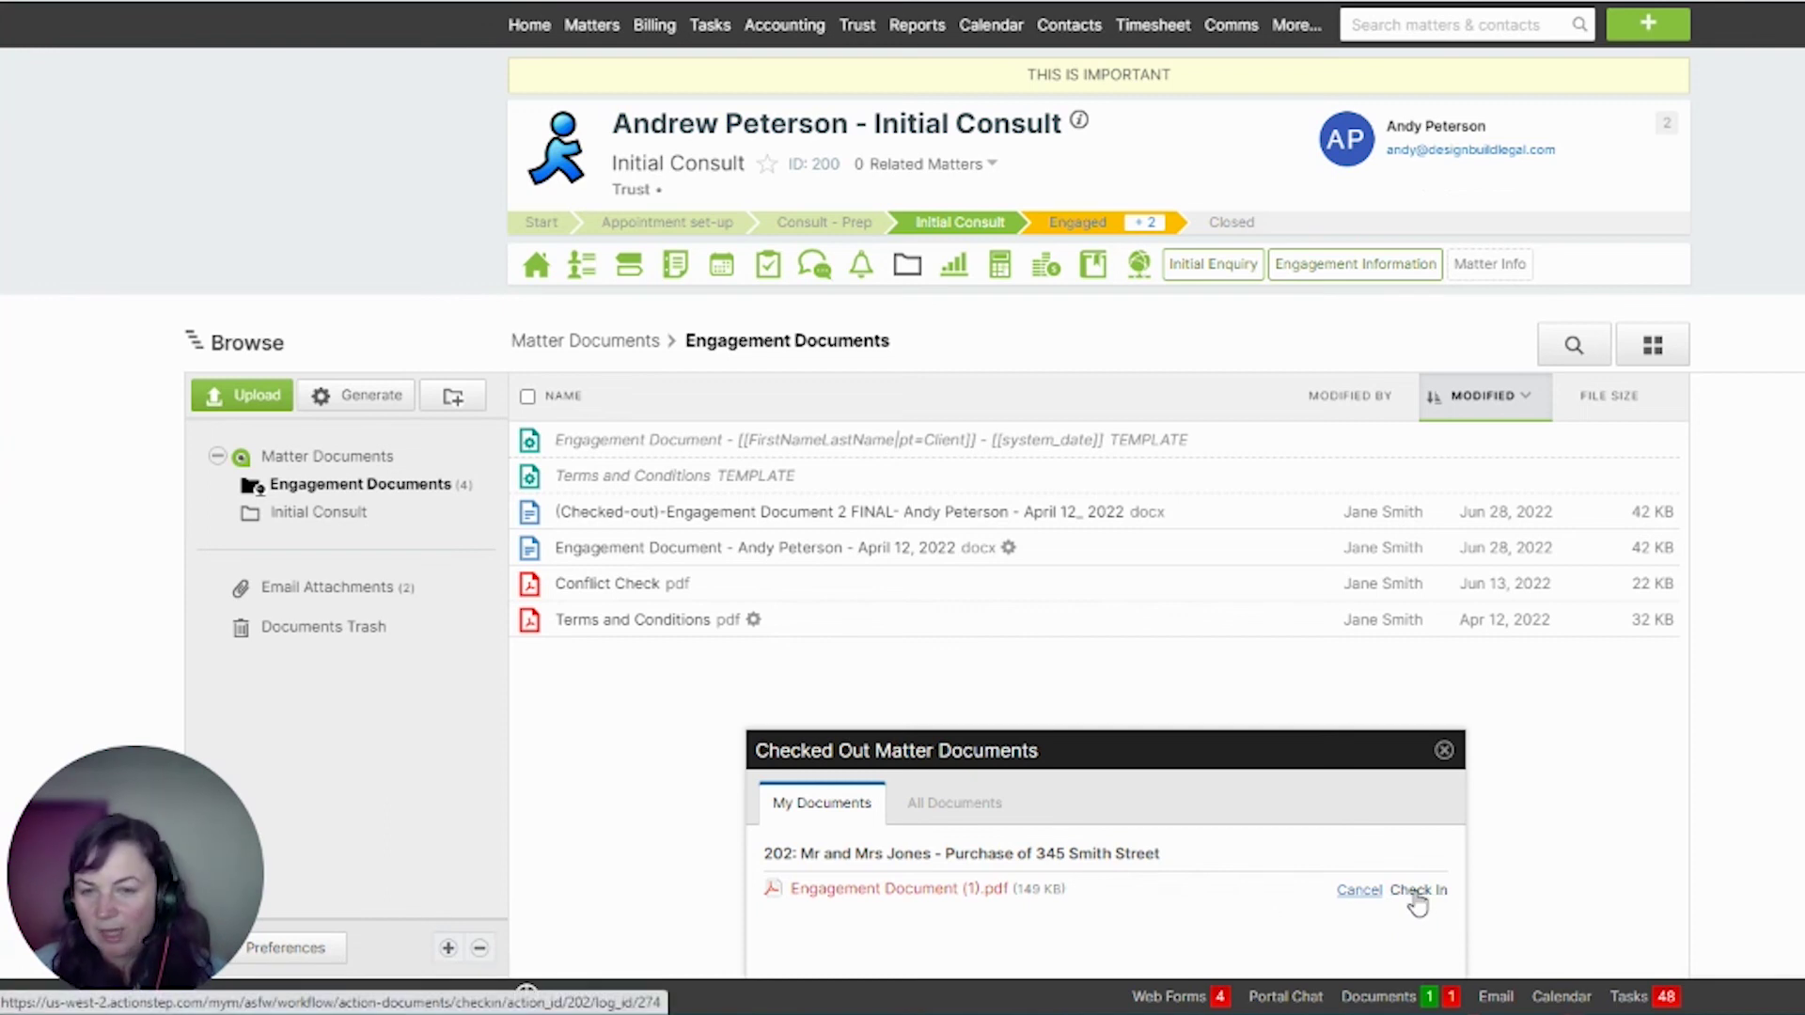
{"action": "left_click", "coordinate": [997, 819]}
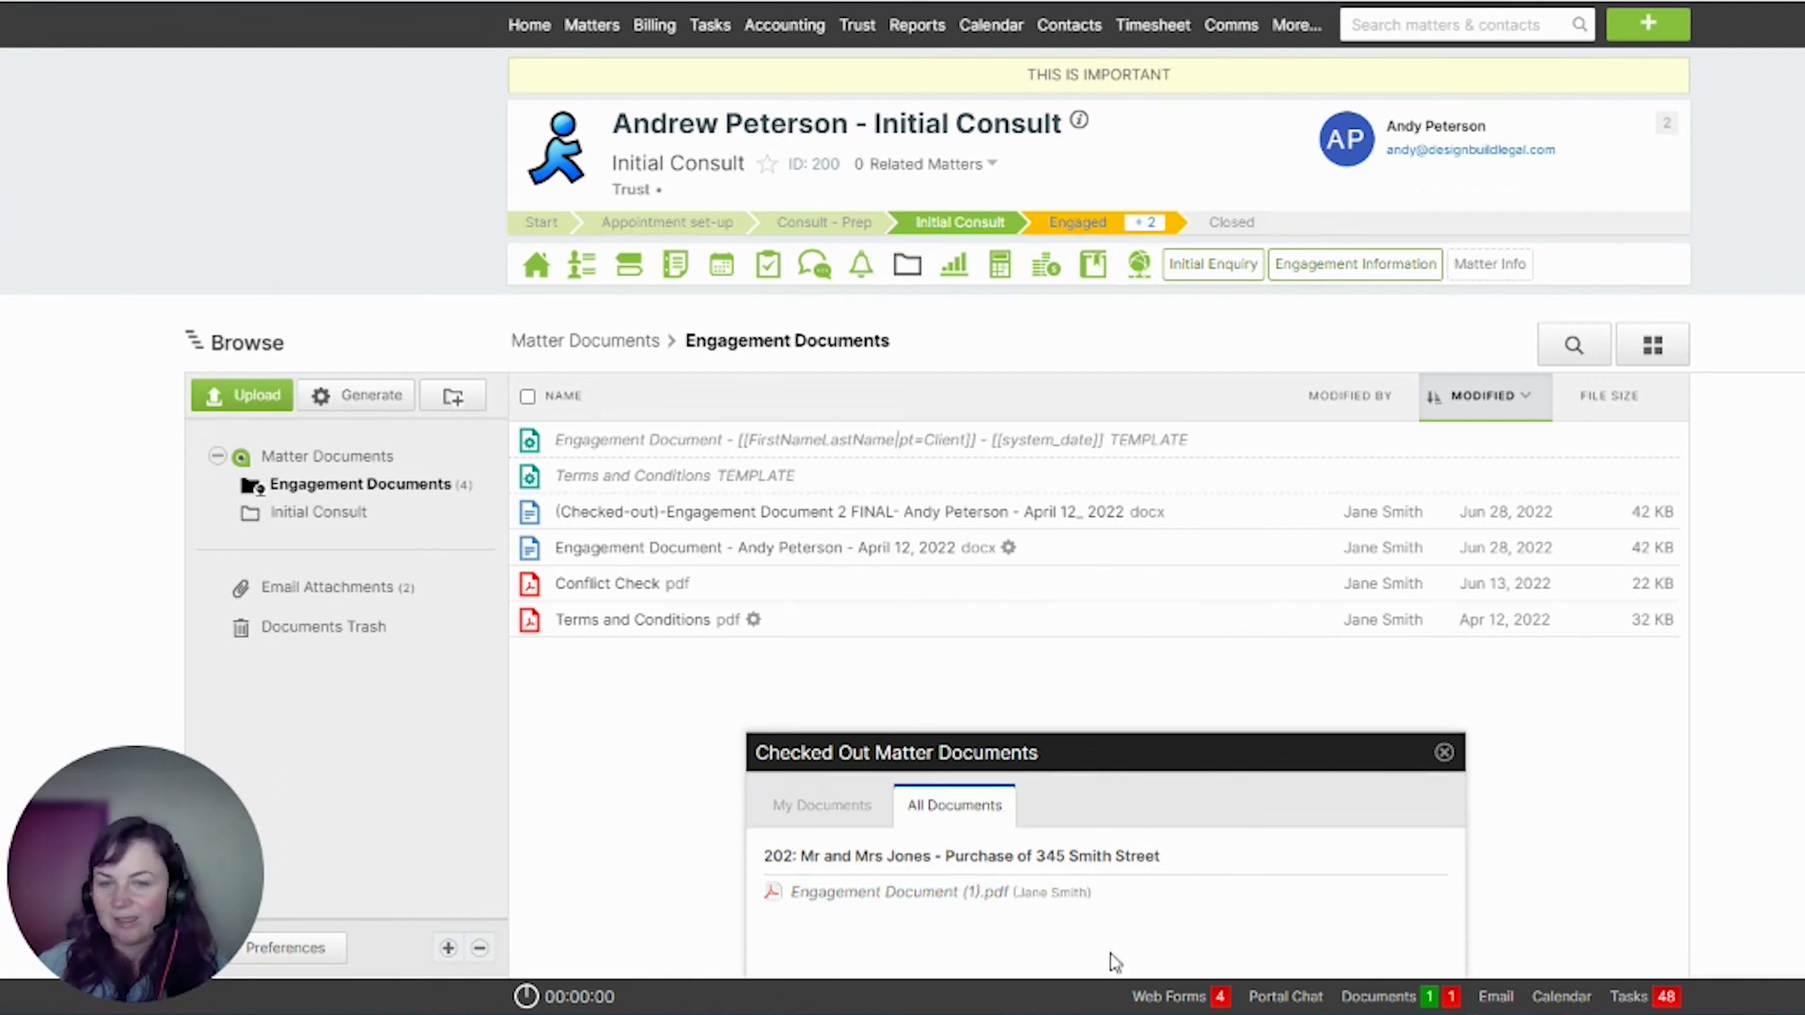